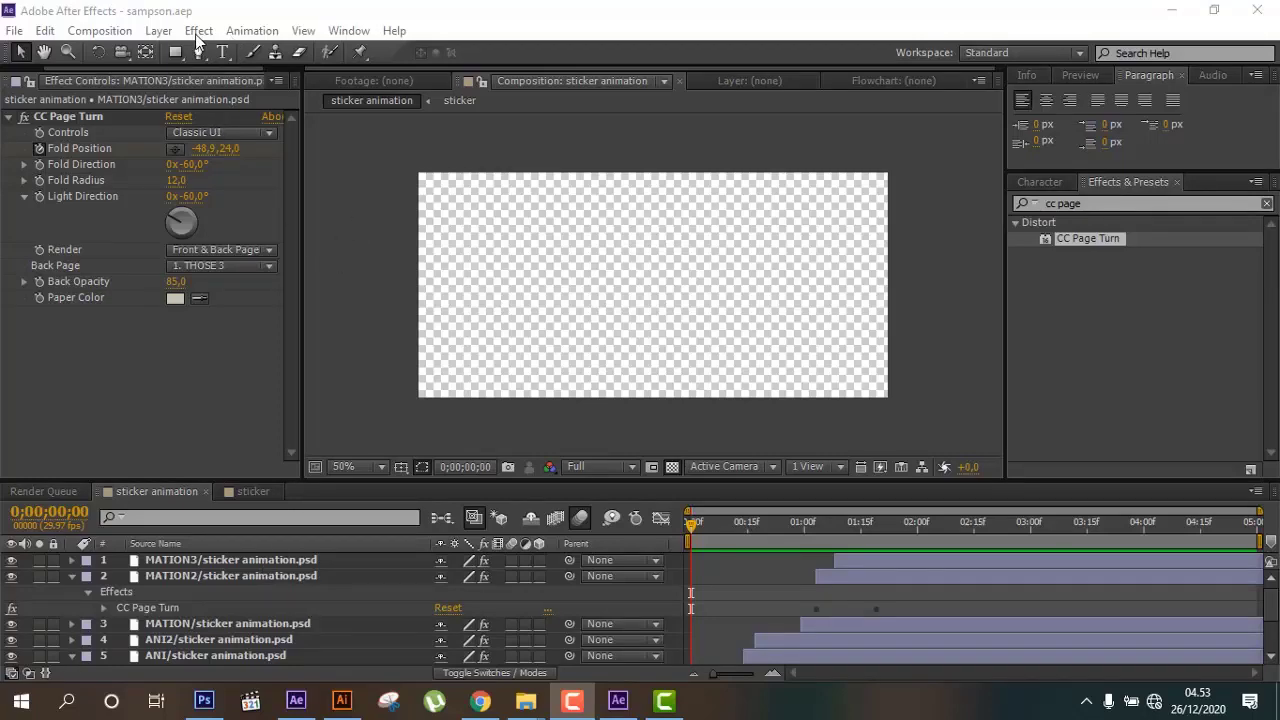
- Run a RAM preview of the sticker animation from the Composition > Preview menu
{"action": "left_click", "coordinate": [98, 32]}
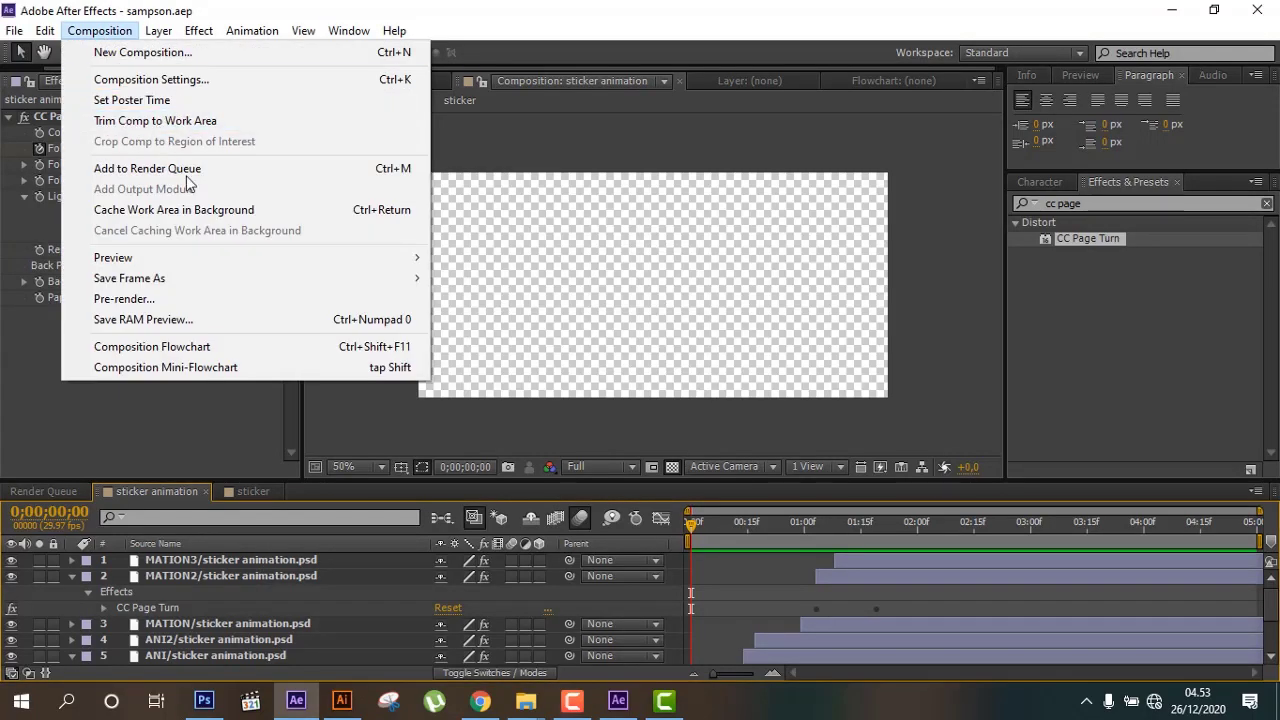
{"action": "mouse_move", "coordinate": [267, 268]}
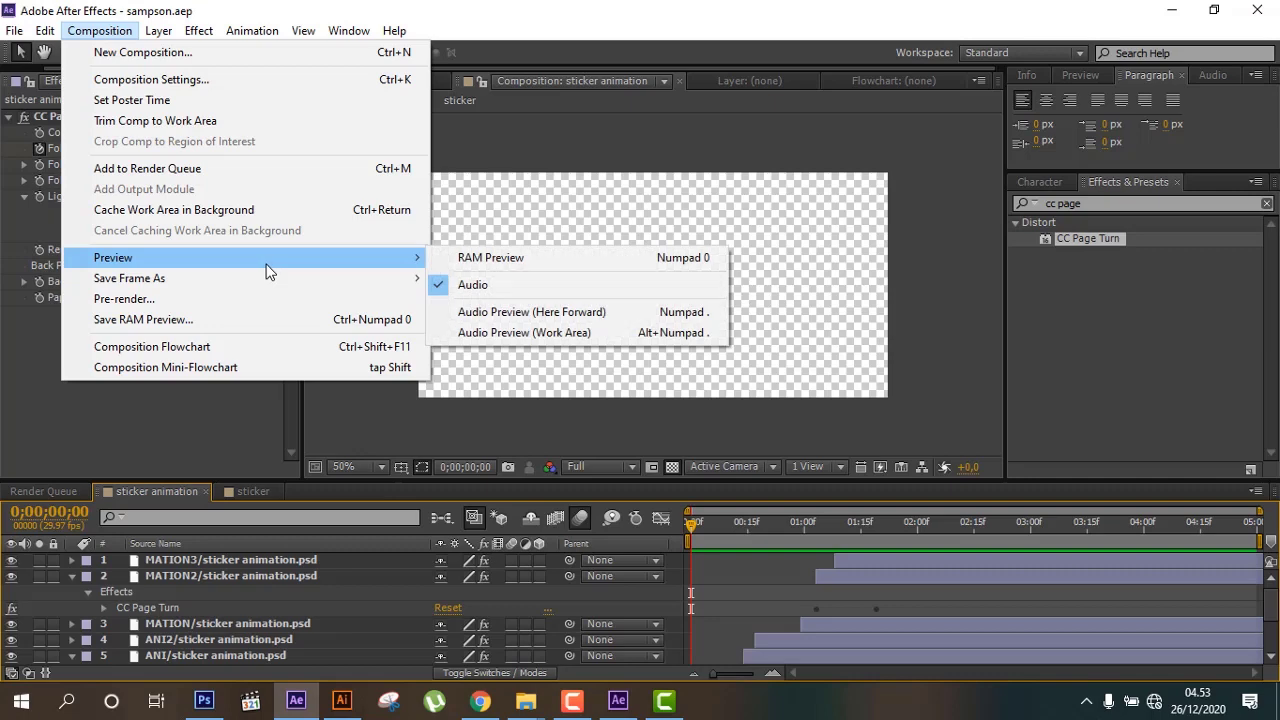
{"action": "left_click", "coordinate": [561, 259]}
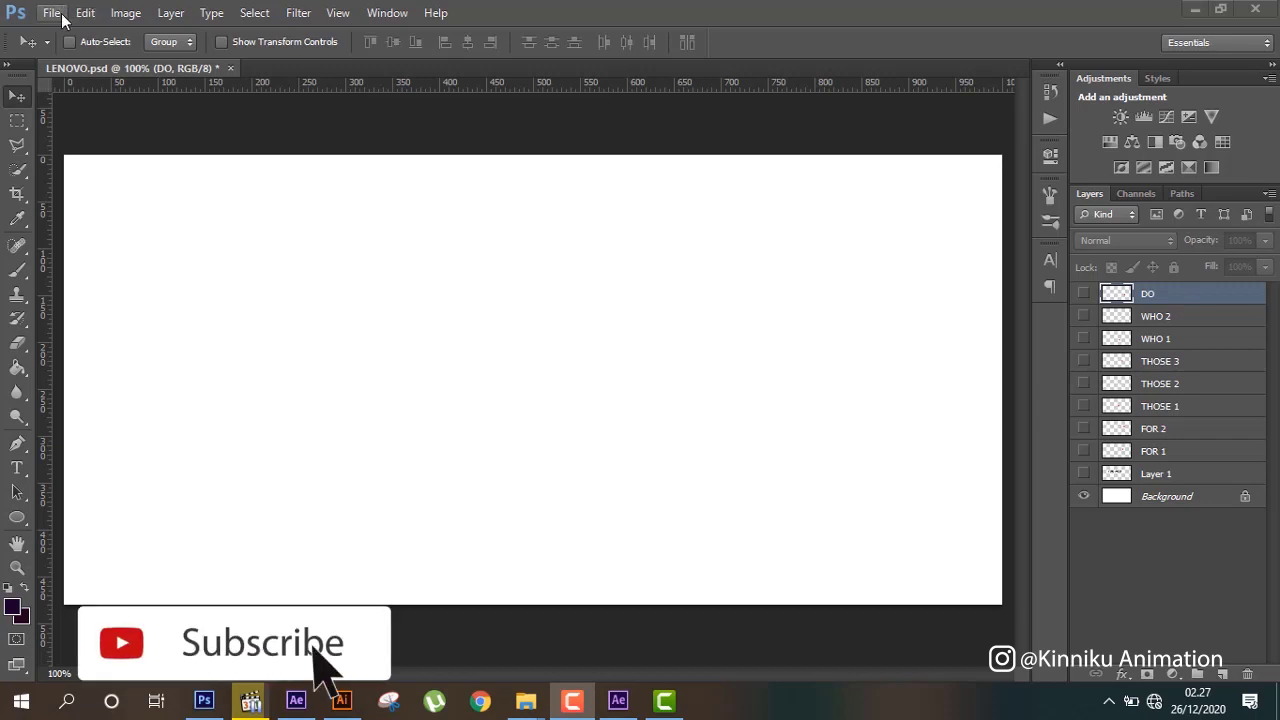
- Create a new Photoshop document named sticker at 1000 × 480 pixels
{"action": "left_click", "coordinate": [56, 14]}
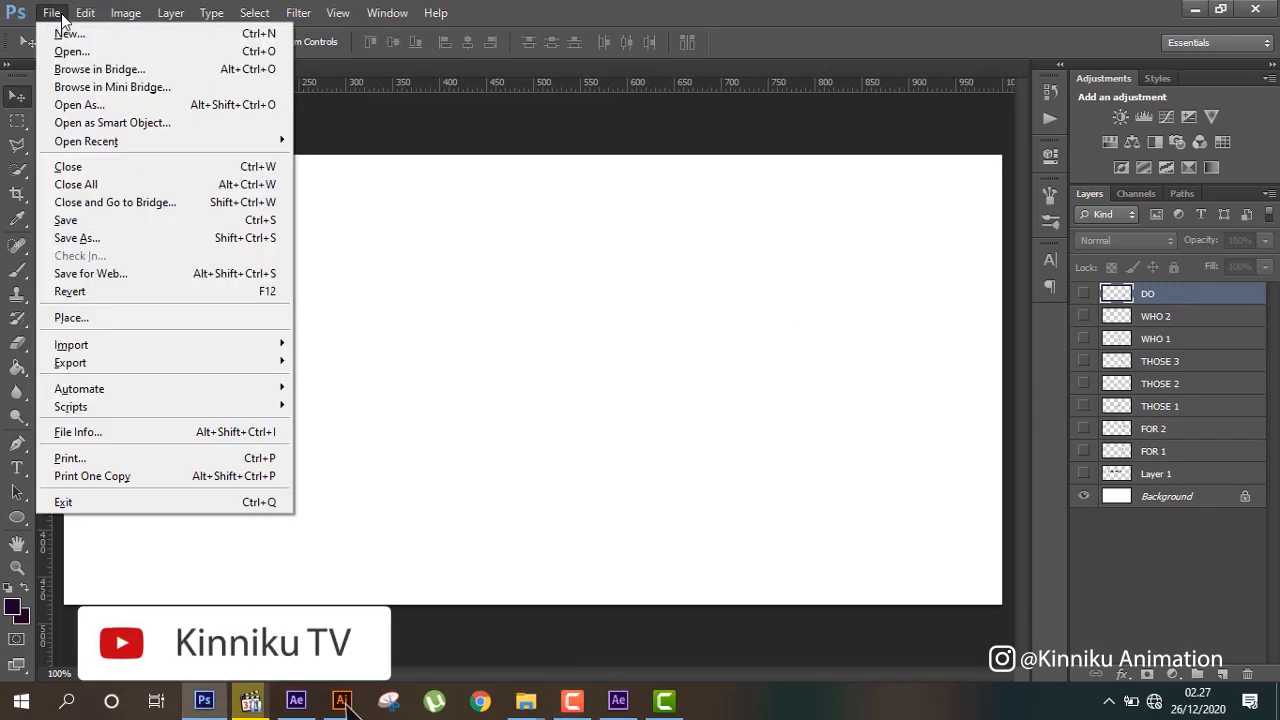
{"action": "left_click", "coordinate": [70, 33]}
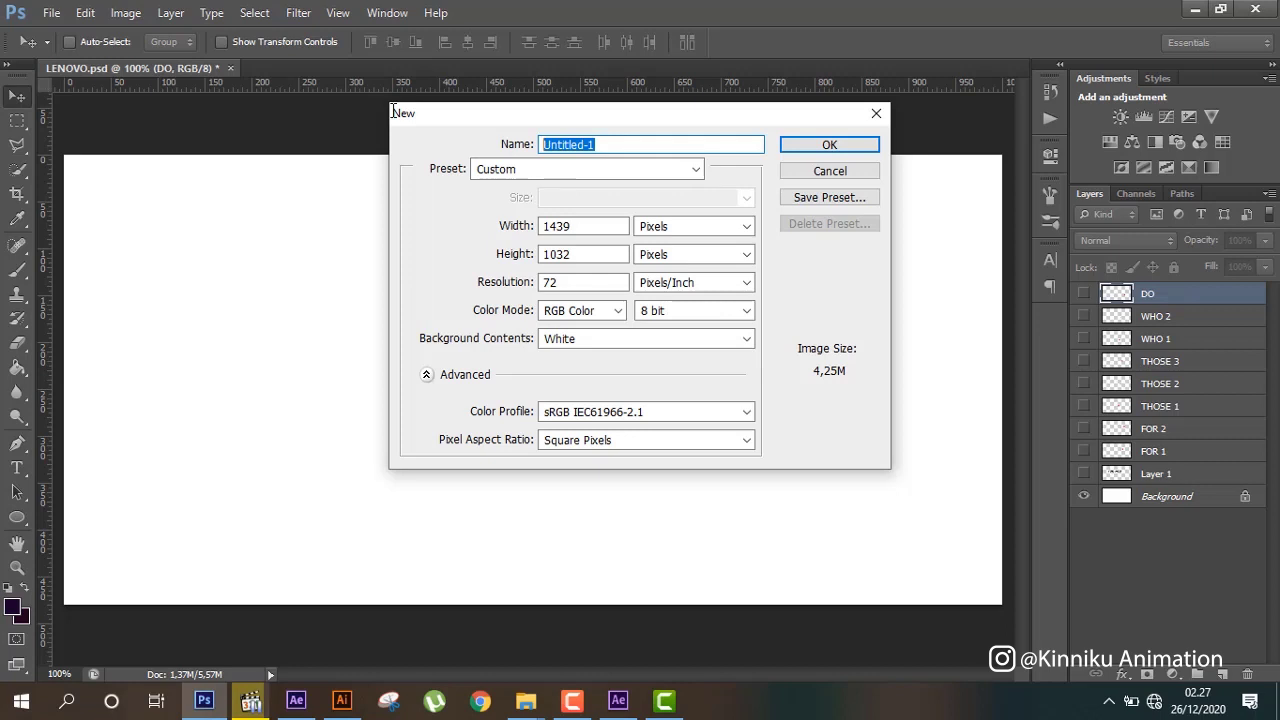
{"action": "type", "text": "sticker"}
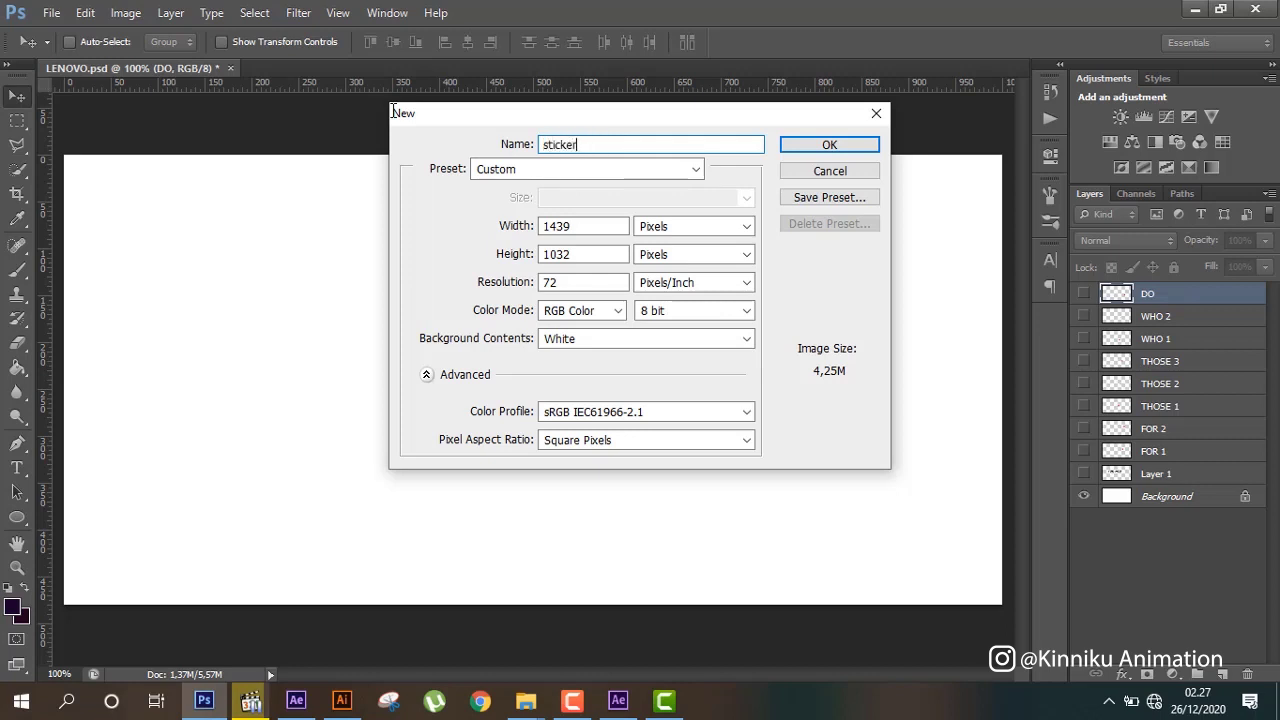
{"action": "double_click", "coordinate": [603, 226]}
{"action": "type", "text": "1000"}
{"action": "double_click", "coordinate": [585, 254]}
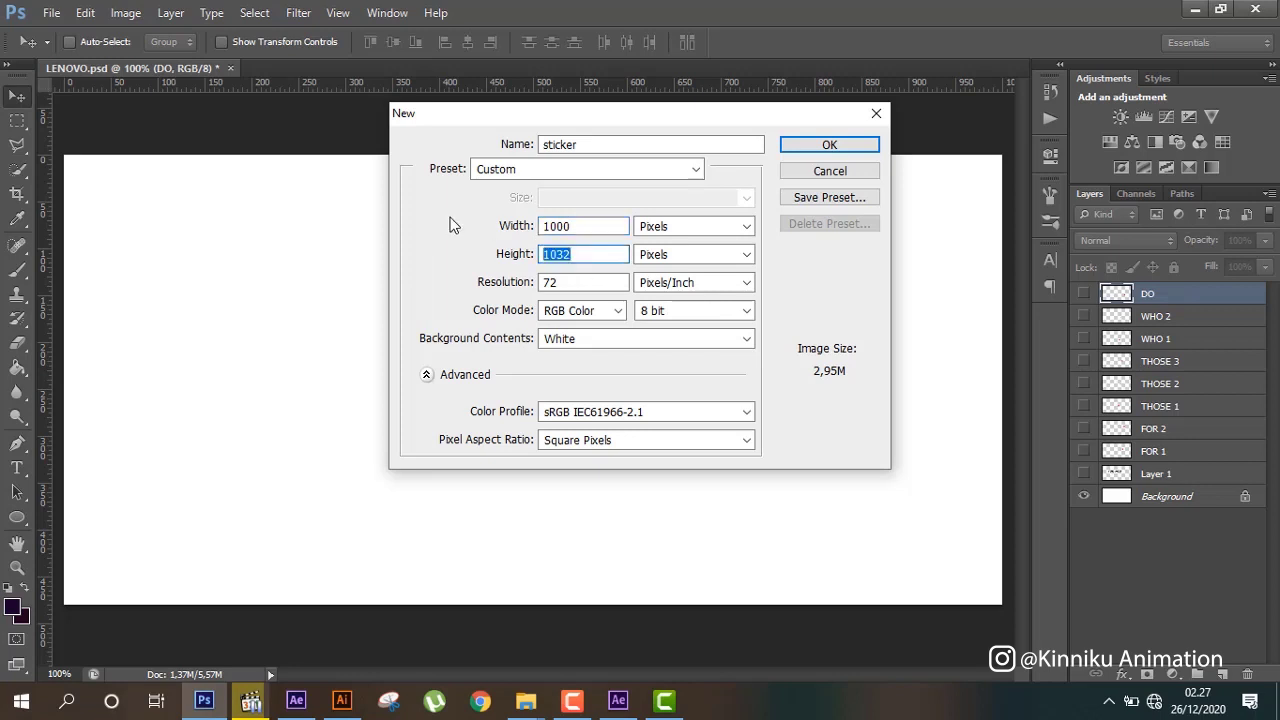
{"action": "type", "text": "480"}
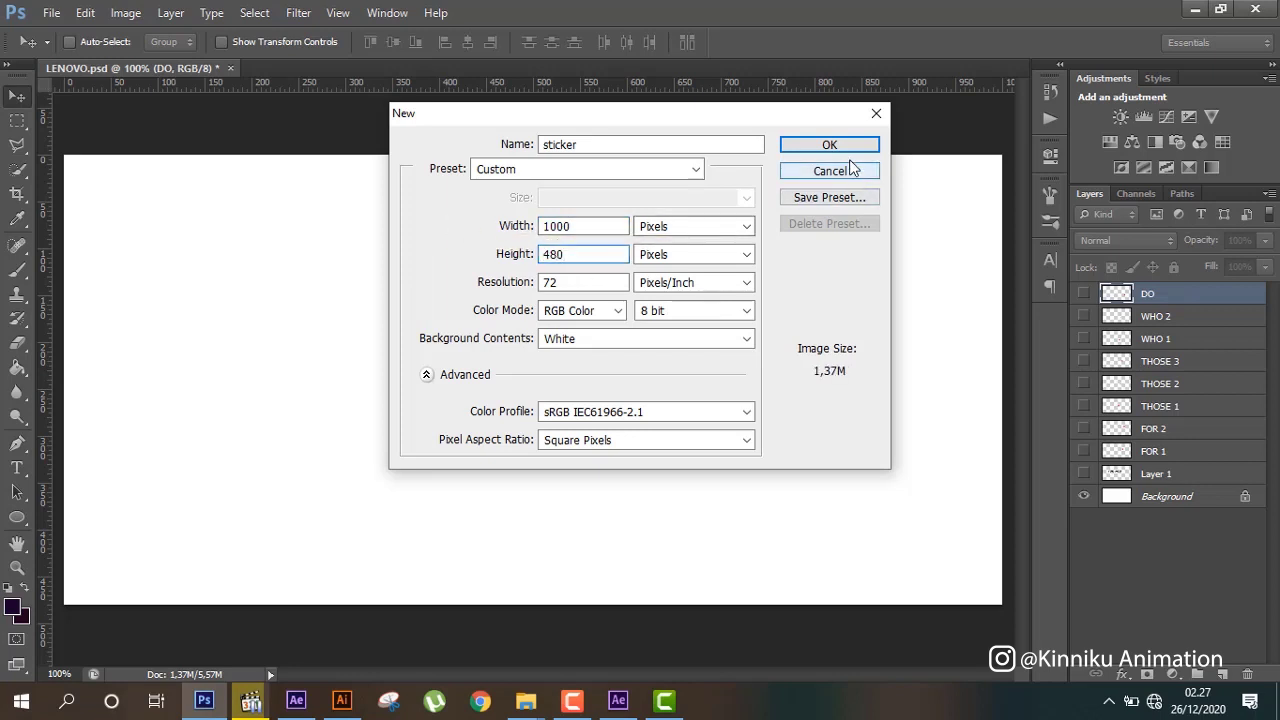
{"action": "left_click", "coordinate": [849, 150]}
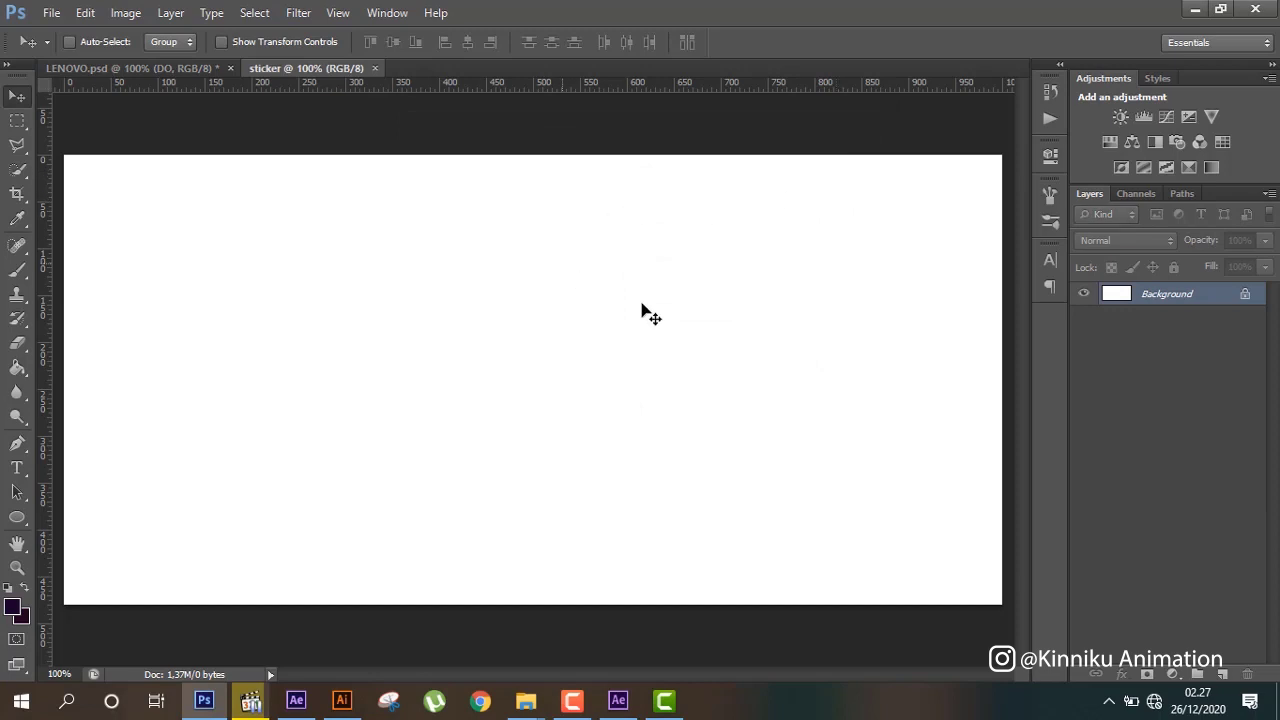
- Add a new layer and type the word STICKER on the canvas
{"action": "left_click", "coordinate": [1222, 676]}
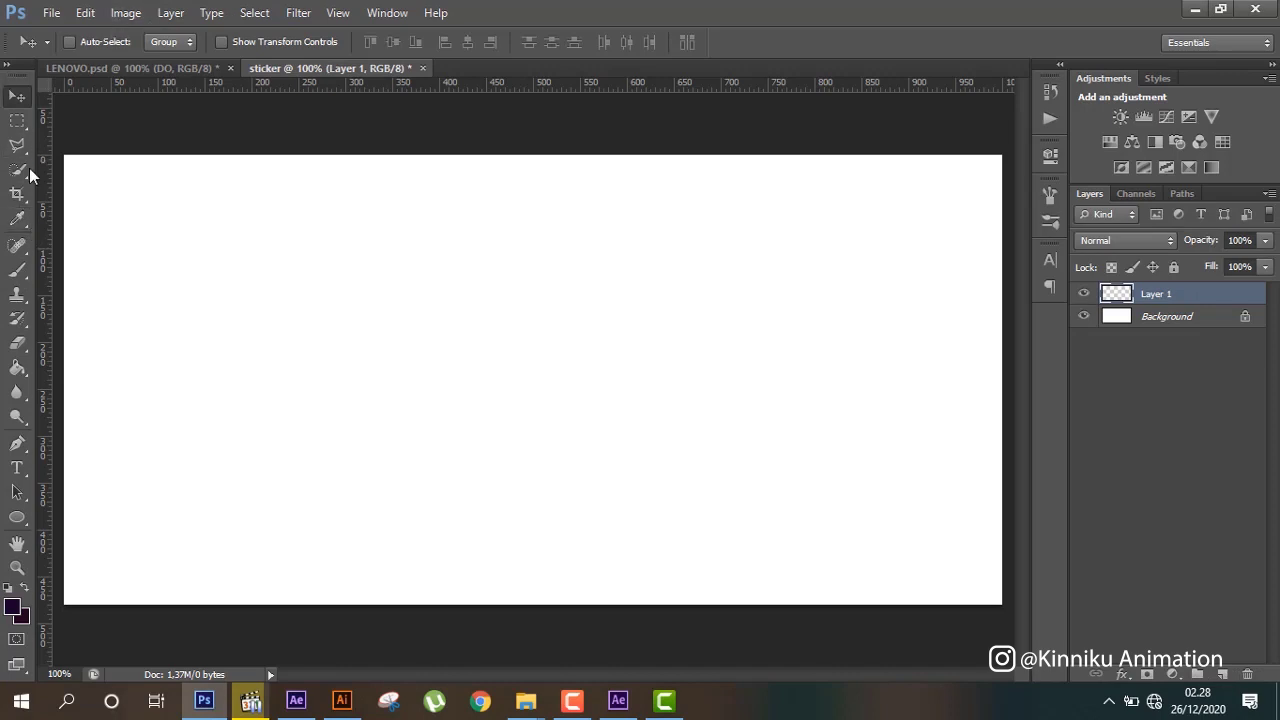
{"action": "left_click", "coordinate": [17, 470]}
{"action": "left_click", "coordinate": [307, 353]}
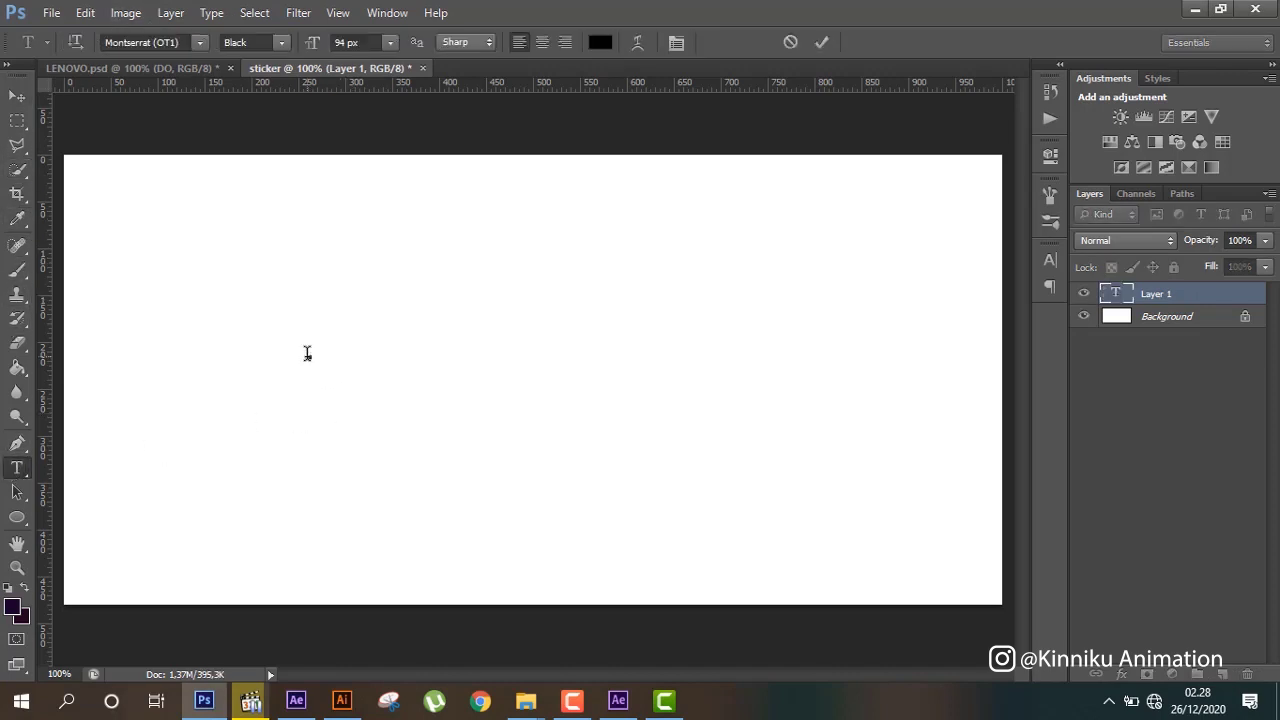
{"action": "type", "text": "stc"}
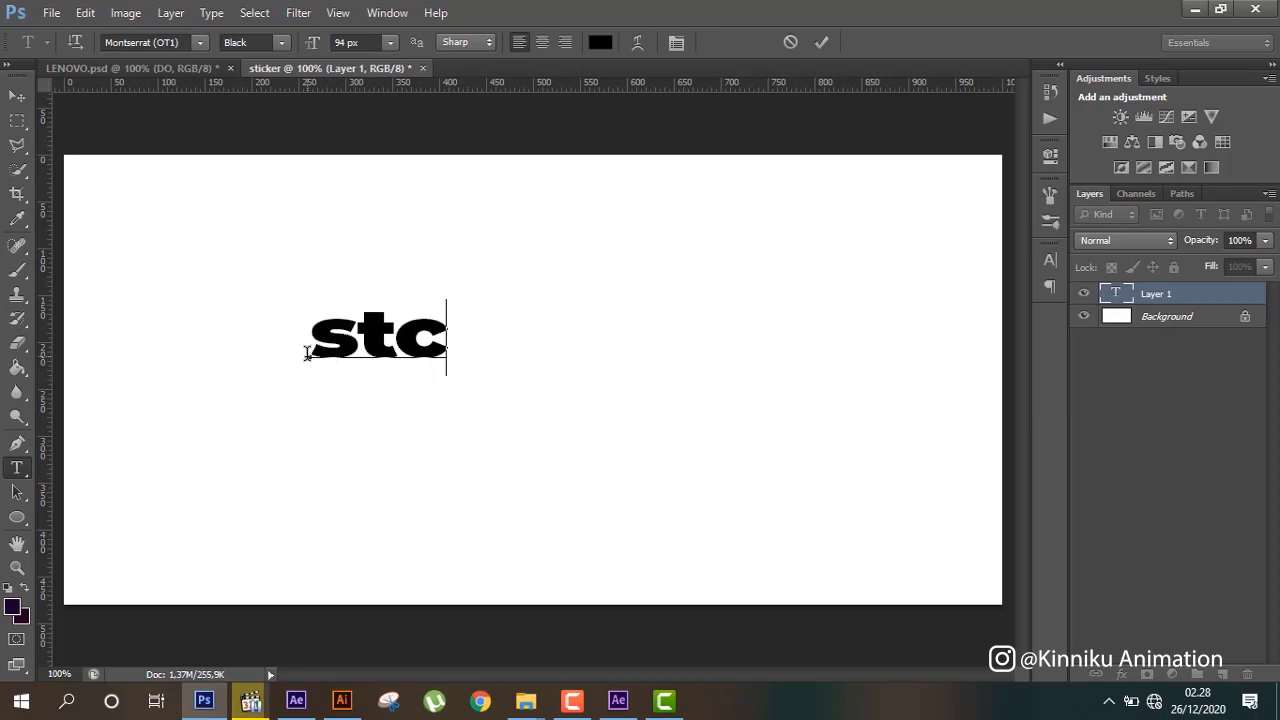
{"action": "key", "text": "BackSpace"}
{"action": "key", "text": "BackSpace"}
{"action": "key", "text": "BackSpace"}
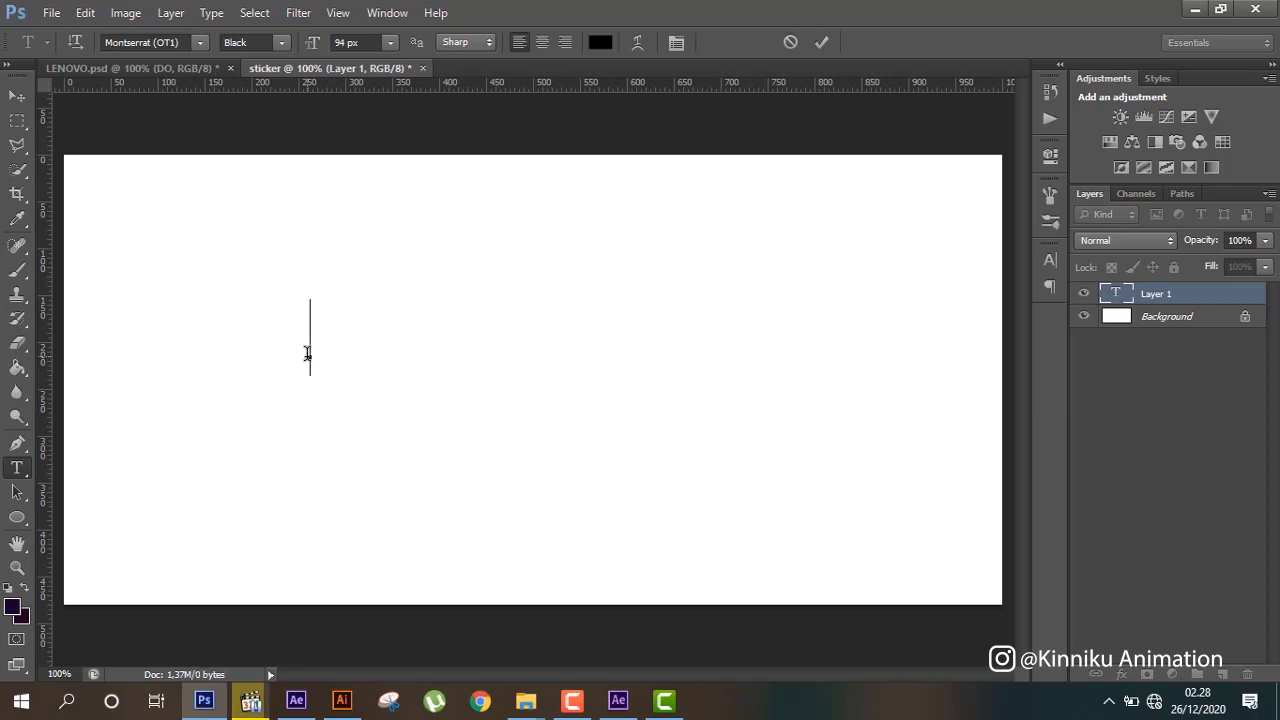
{"action": "type", "text": "st"}
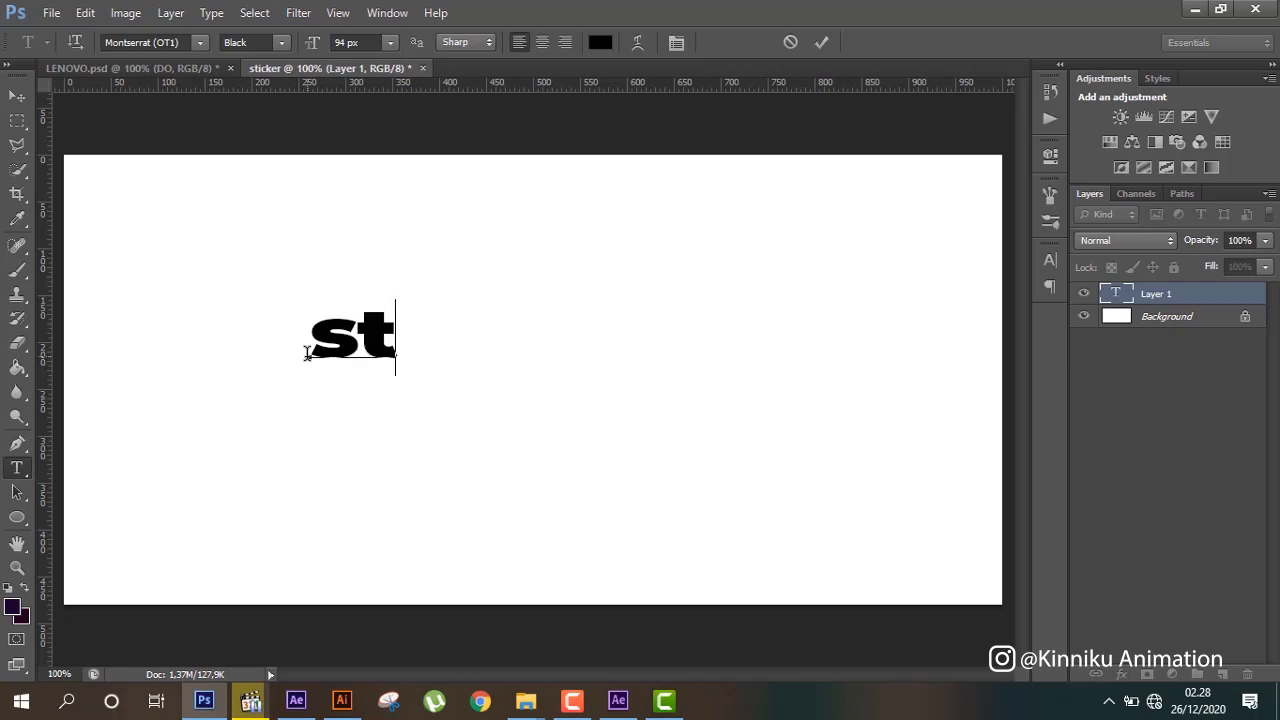
{"action": "key", "text": "BackSpace"}
{"action": "key", "text": "BackSpace"}
{"action": "type", "text": "STIX"}
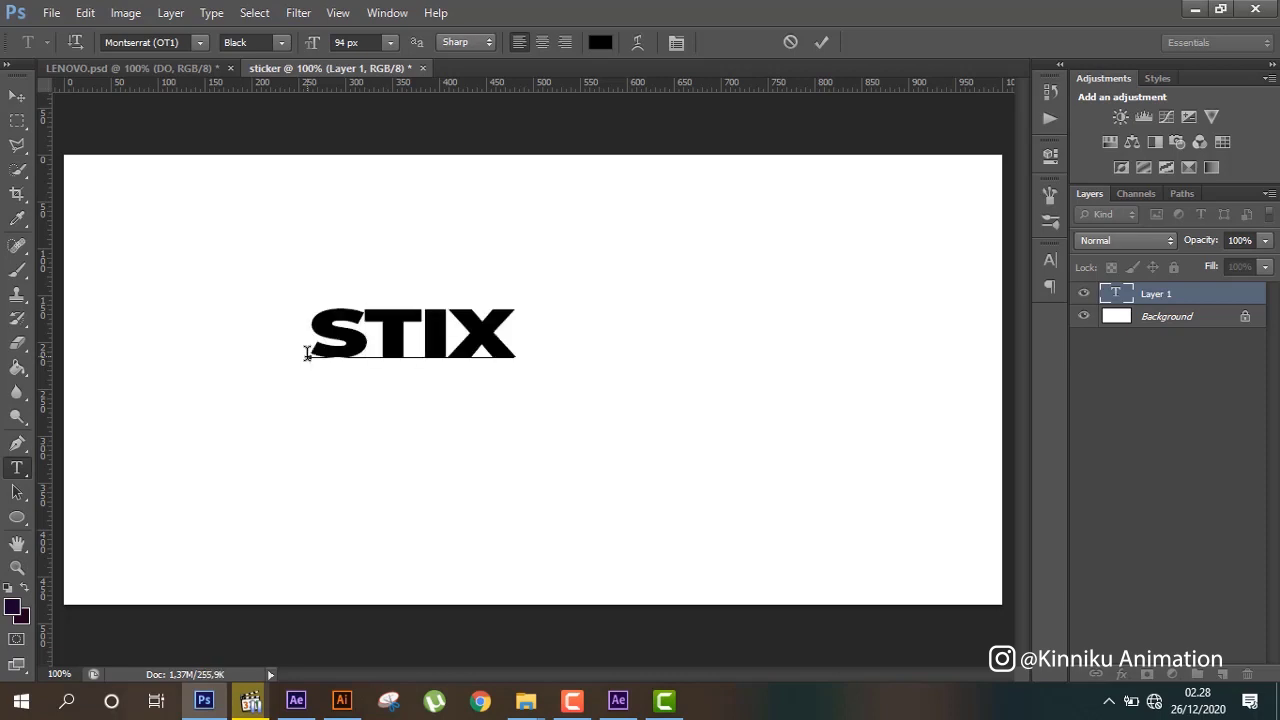
{"action": "key", "text": "BackSpace"}
{"action": "type", "text": "CKER"}
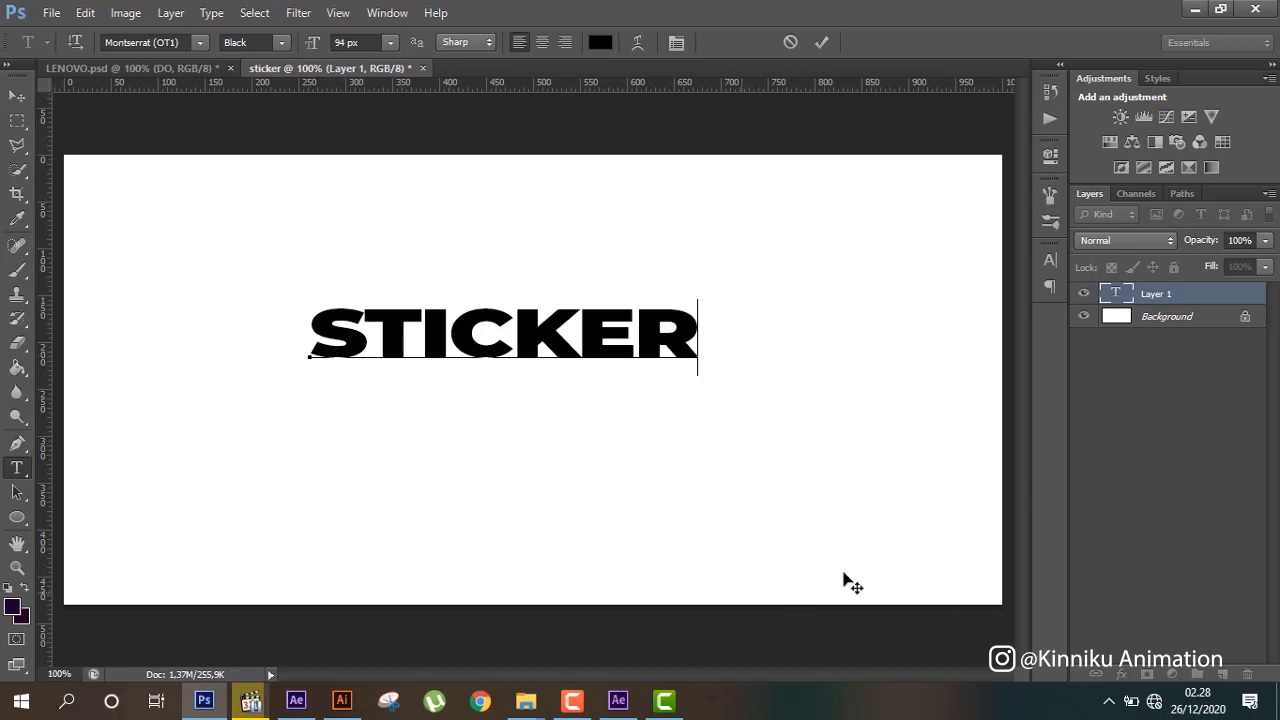
{"action": "left_click", "coordinate": [17, 95]}
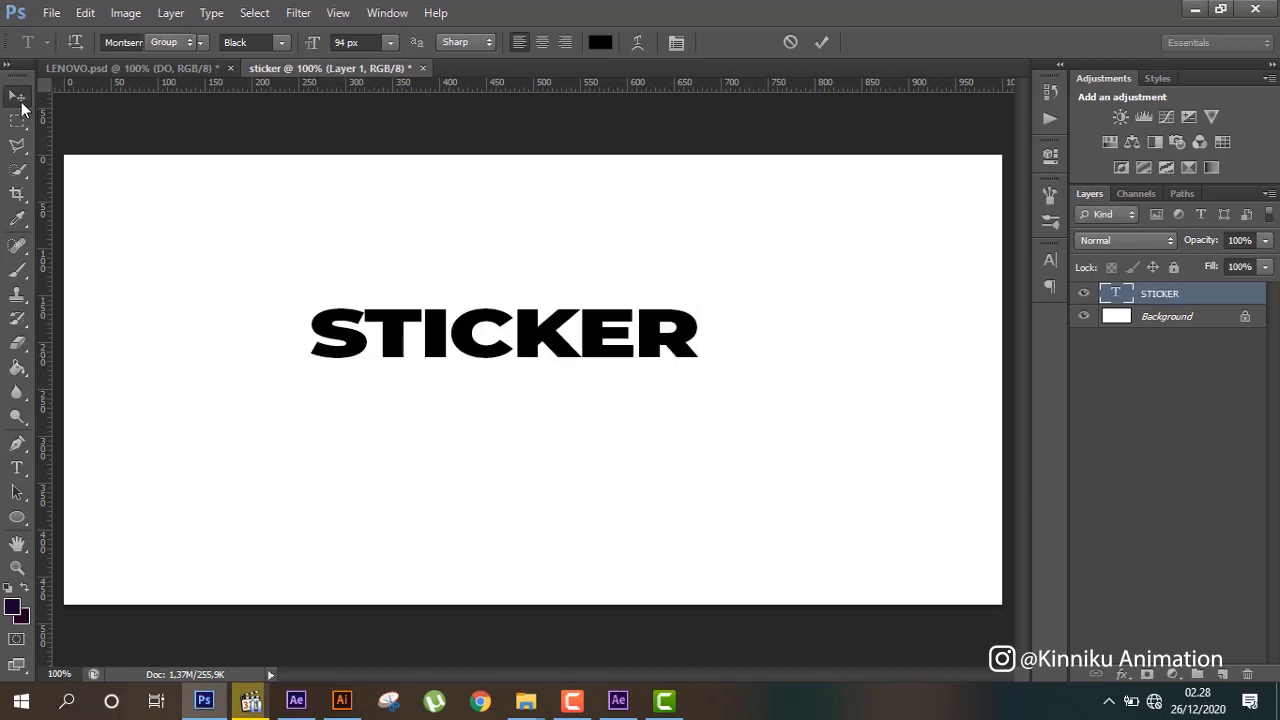
- Set STICKER to the Montserrat Black style and move it left and down on the canvas
{"action": "double_click", "coordinate": [1113, 294]}
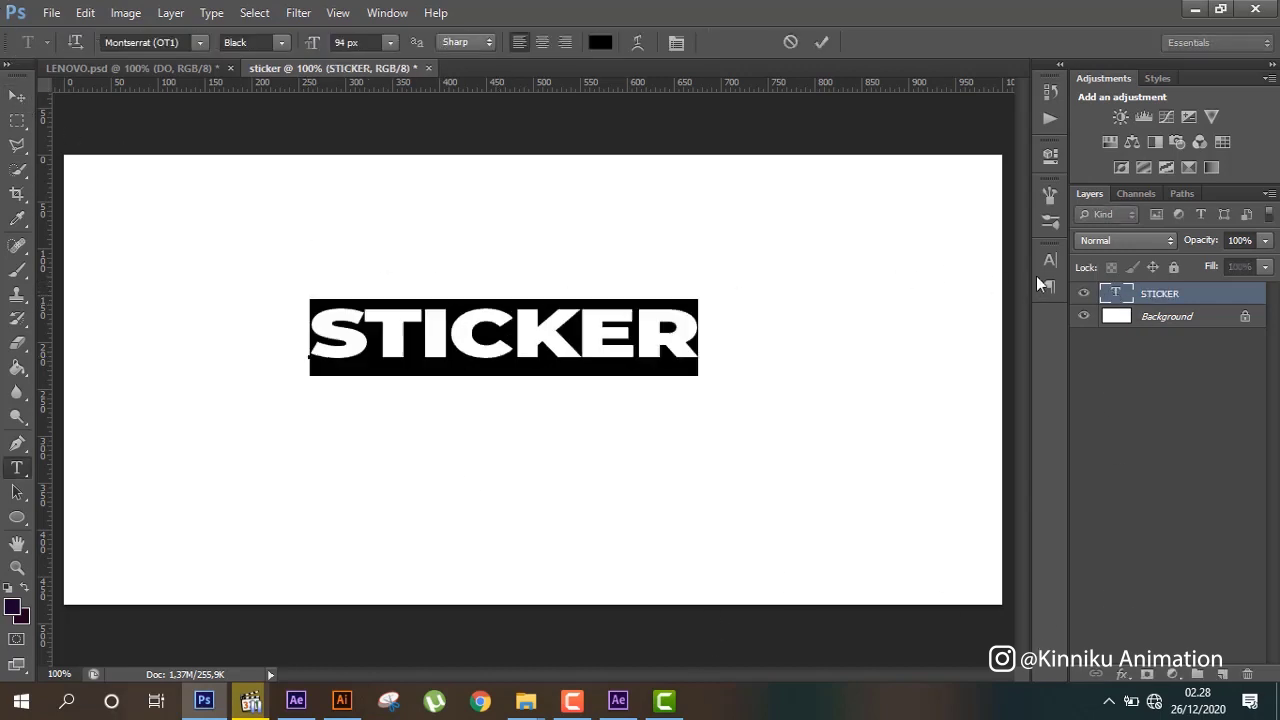
{"action": "left_click", "coordinate": [258, 44]}
{"action": "left_click", "coordinate": [277, 48]}
{"action": "key", "text": "ctrl+Return"}
{"action": "key", "text": "v"}
{"action": "left_click_drag", "start_coordinate": [595, 325], "coordinate": [455, 374]}
- Rasterize the STICKER type layer and shift it slightly up and right
{"action": "right_click", "coordinate": [1158, 295]}
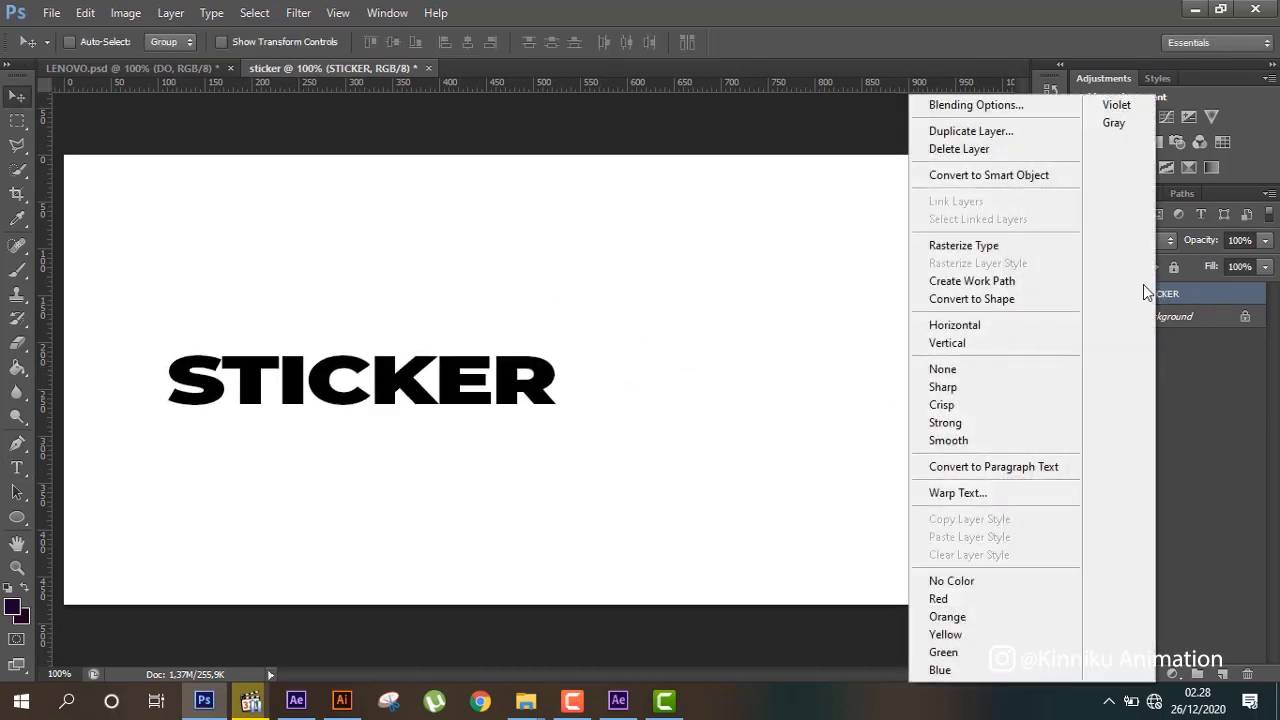
{"action": "left_click", "coordinate": [992, 255]}
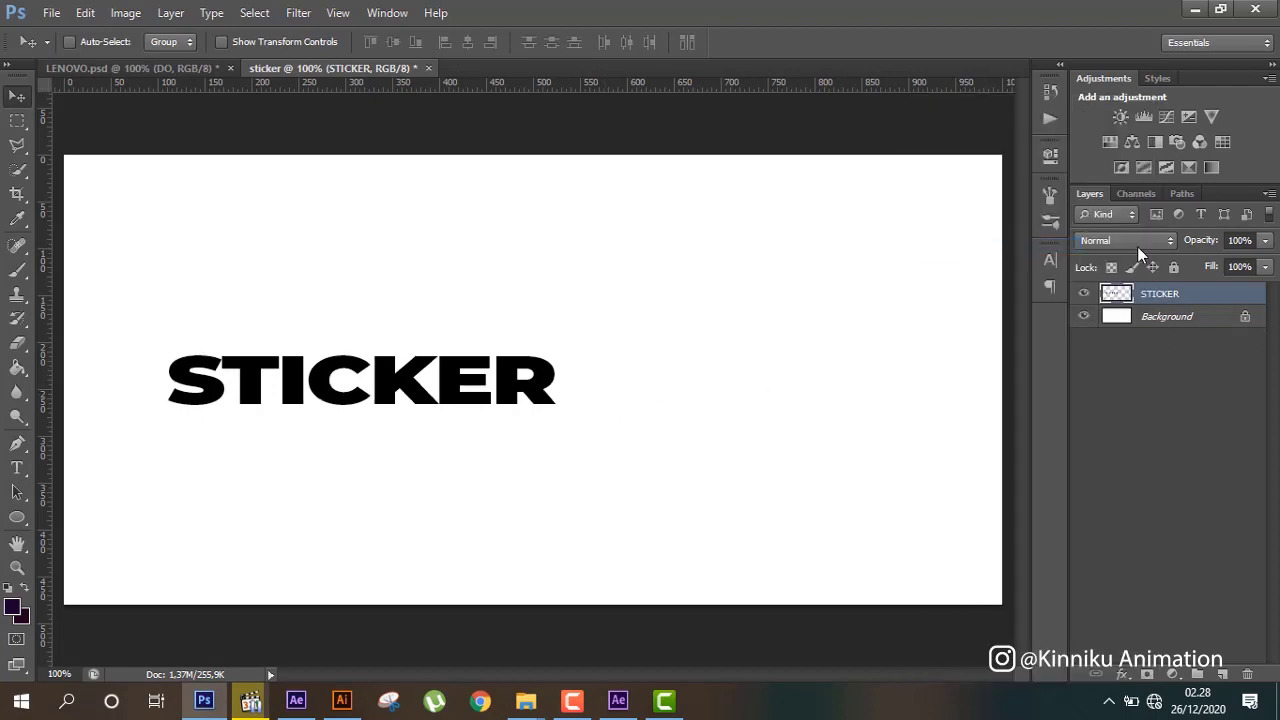
{"action": "left_click_drag", "start_coordinate": [428, 364], "coordinate": [456, 336]}
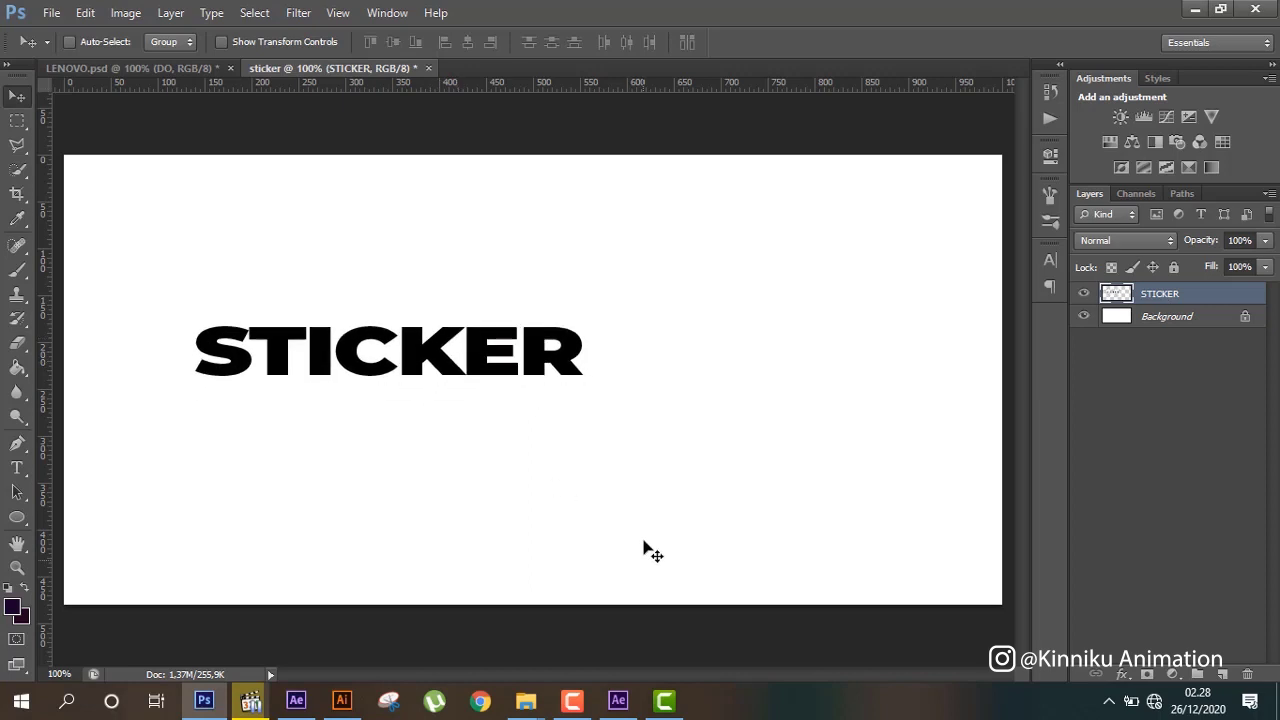
- Rename the STICKER layer to layer1
{"action": "double_click", "coordinate": [1162, 294]}
{"action": "key", "text": "BackSpace"}
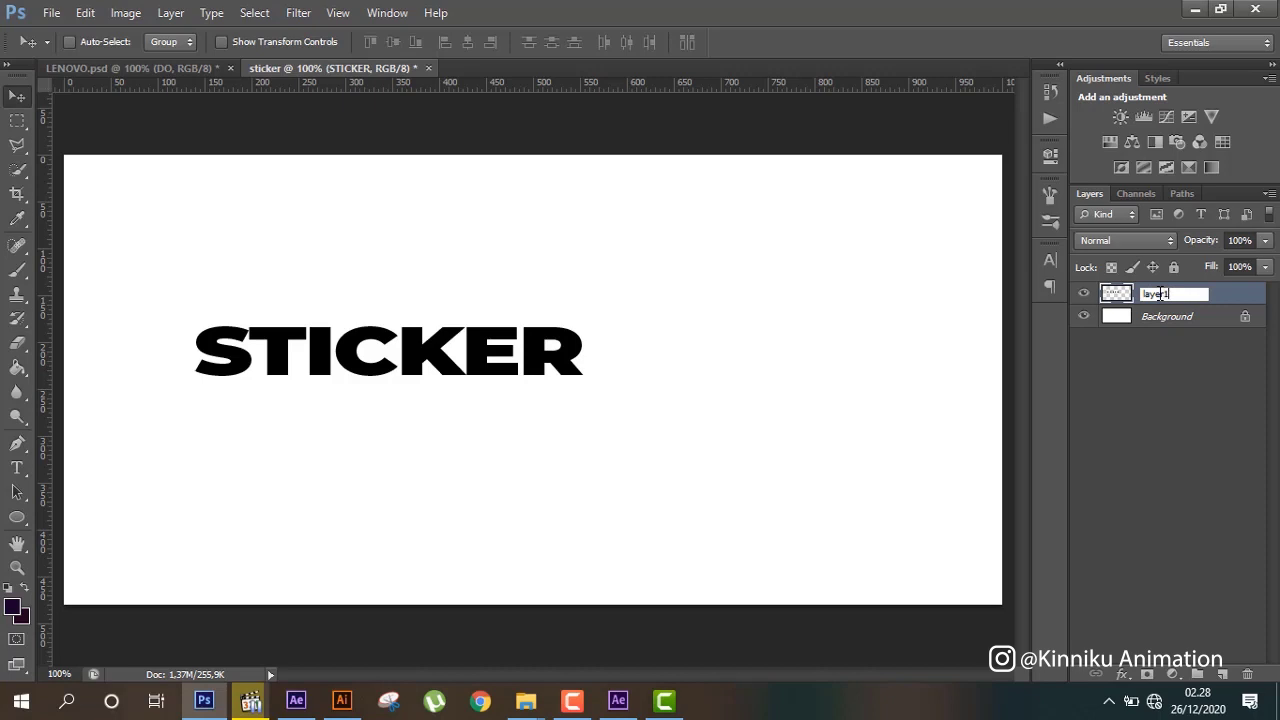
{"action": "key", "text": "Return"}
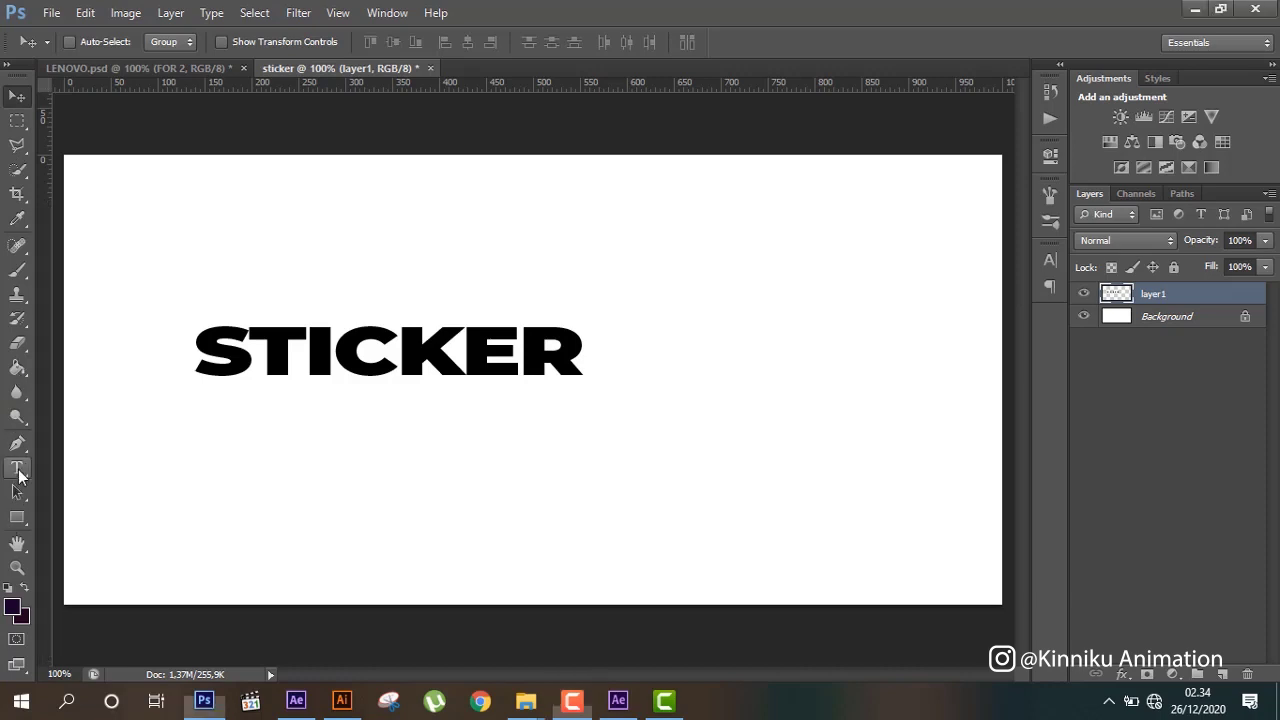
- Type ANI at 54 px right of STICKER on a new layer, then add another empty layer
{"action": "left_click", "coordinate": [1226, 675]}
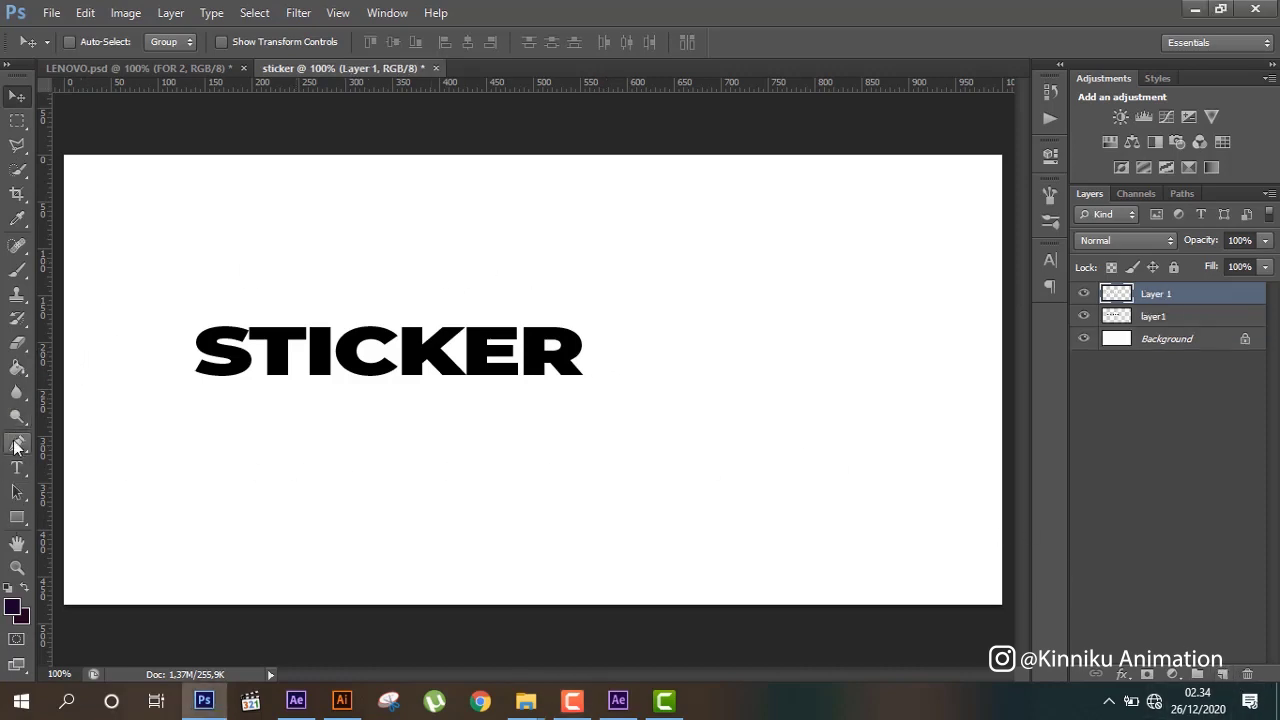
{"action": "left_click", "coordinate": [17, 467]}
{"action": "left_click", "coordinate": [640, 364]}
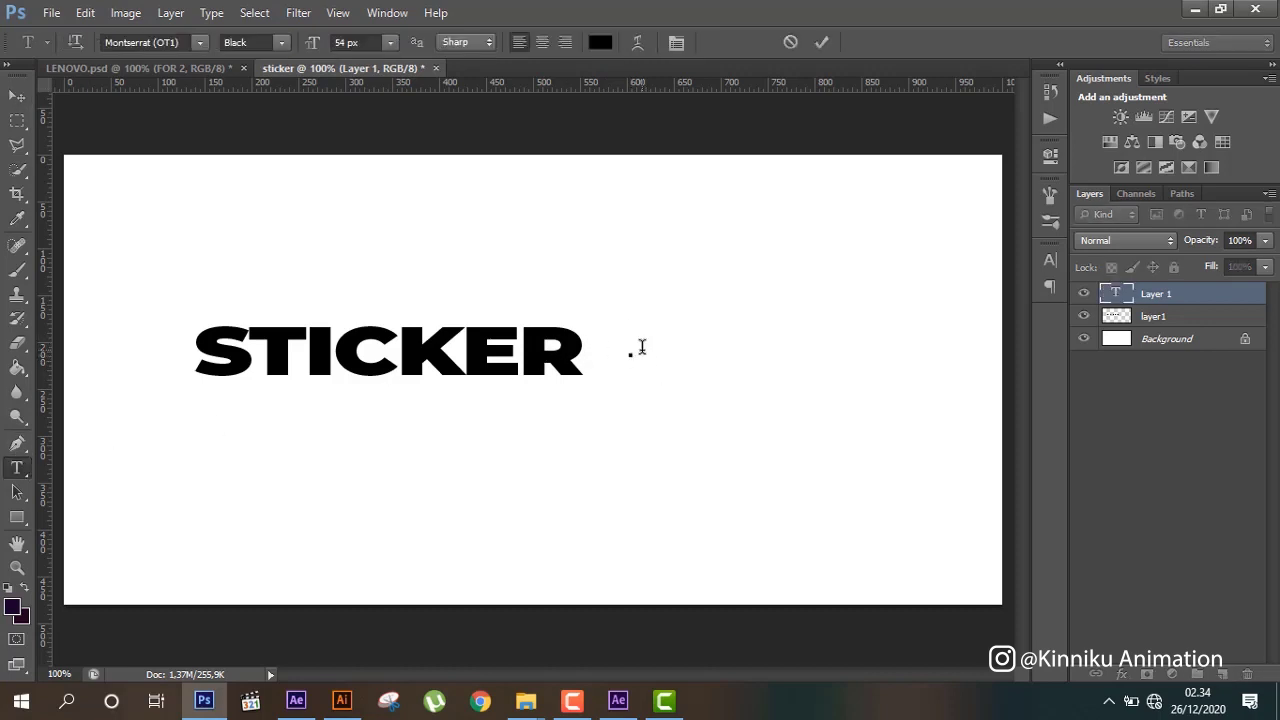
{"action": "type", "text": "ANI"}
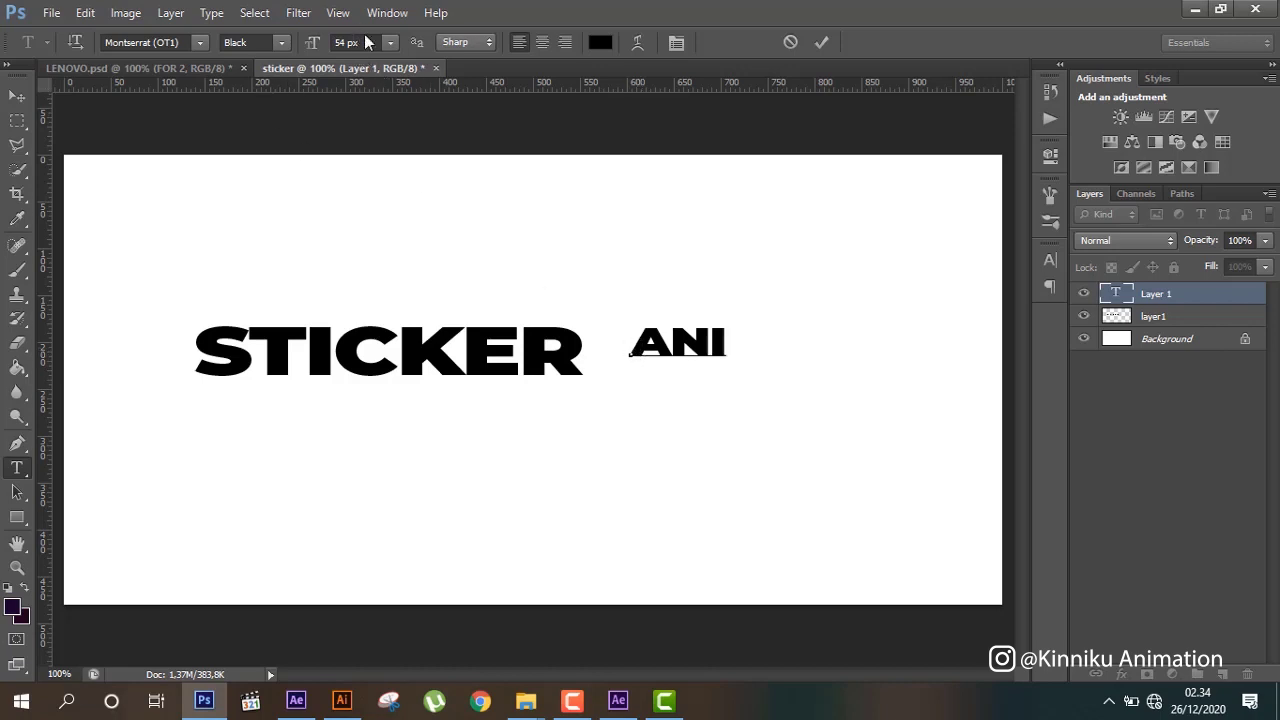
{"action": "left_click", "coordinate": [17, 95]}
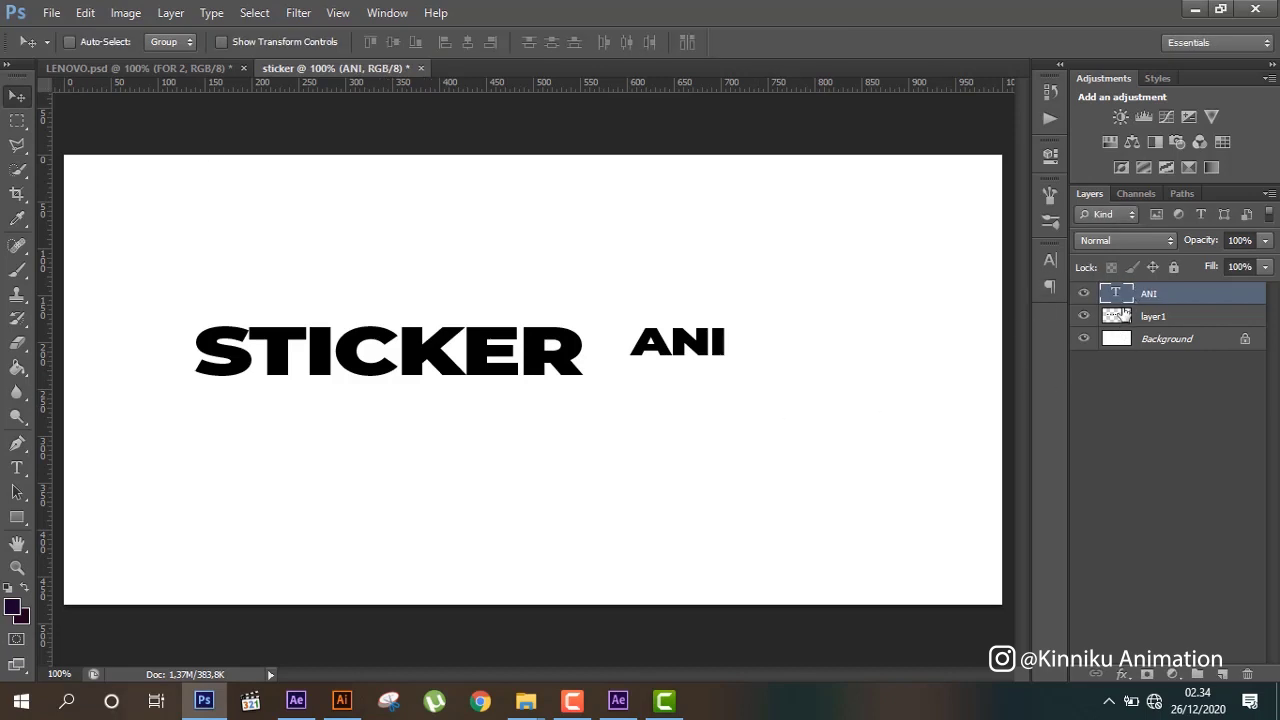
{"action": "double_click", "coordinate": [1118, 293]}
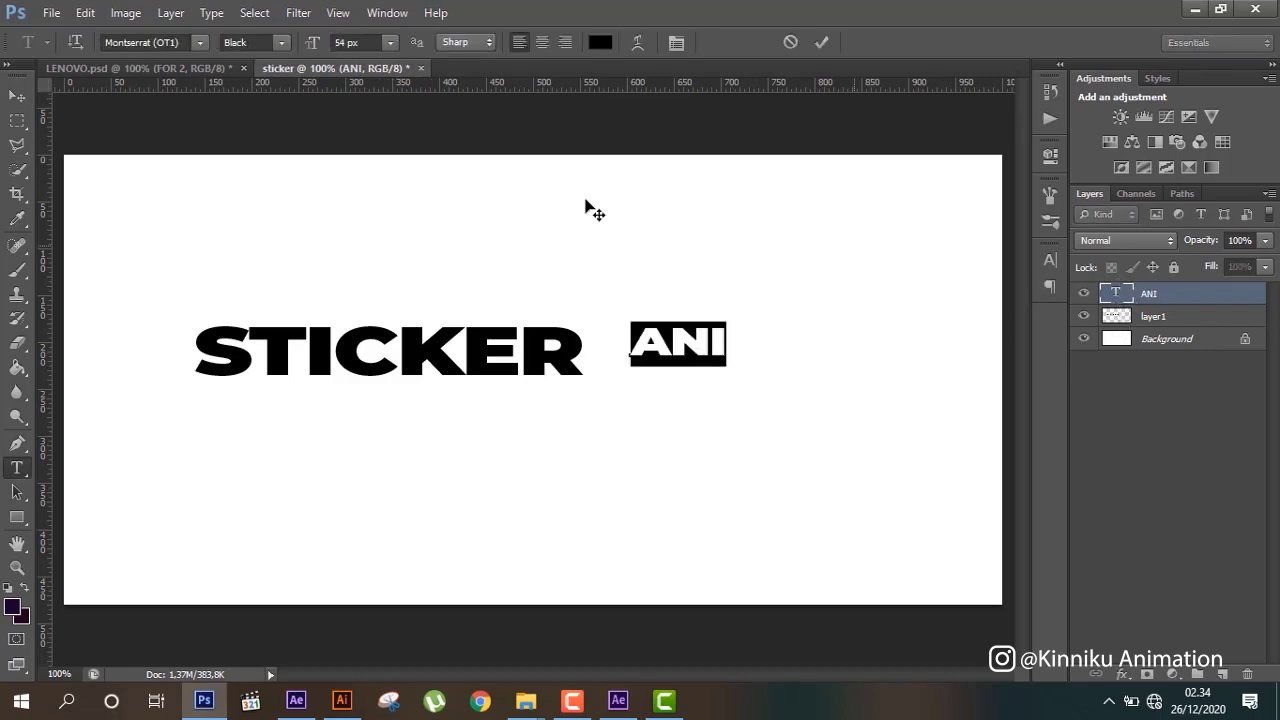
{"action": "left_click", "coordinate": [17, 95]}
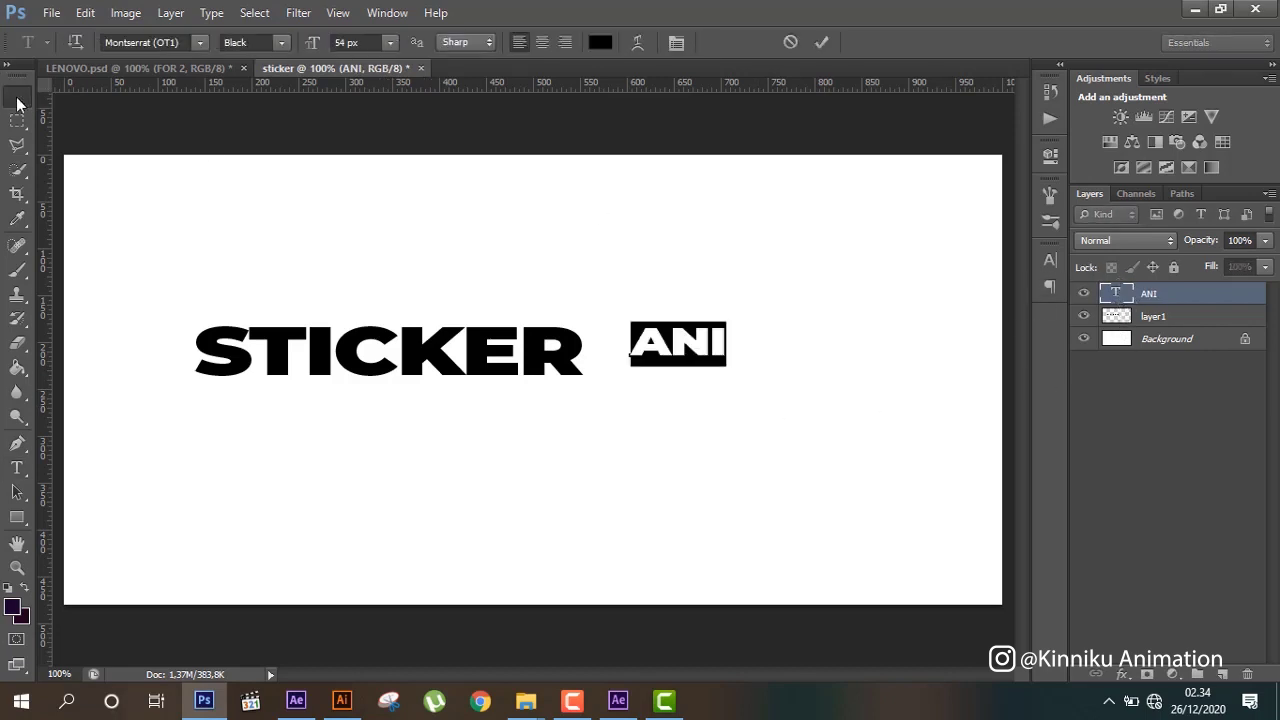
{"action": "left_click", "coordinate": [1221, 674]}
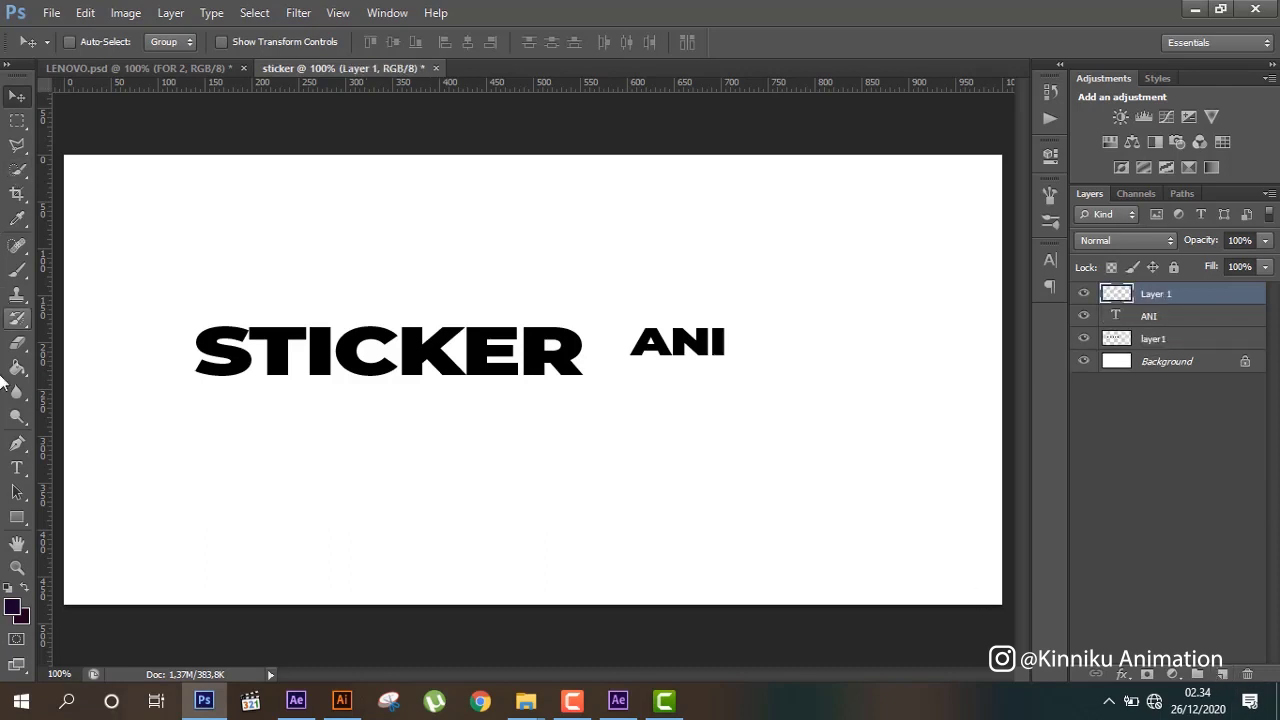
- Draw a rectangle around the ANI text and set the foreground colour to red ff0000
{"action": "left_click", "coordinate": [16, 518]}
{"action": "left_click_drag", "start_coordinate": [618, 314], "coordinate": [731, 360]}
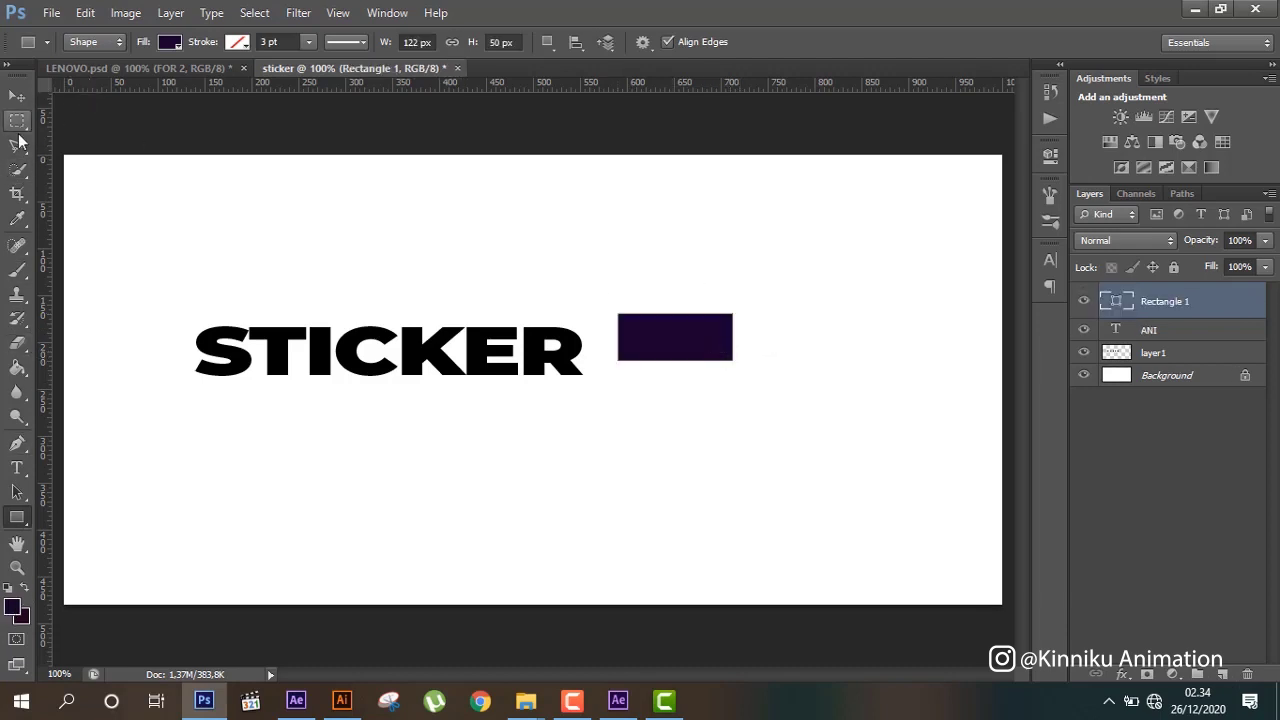
{"action": "left_click", "coordinate": [17, 367]}
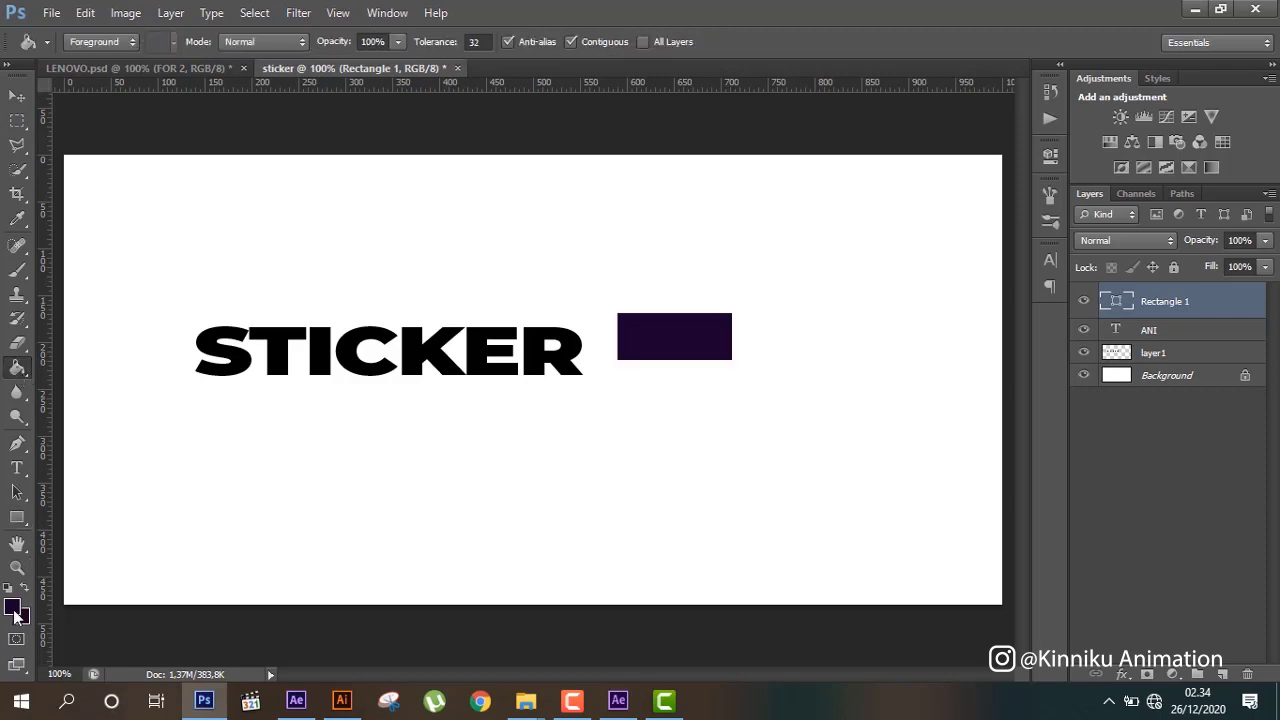
{"action": "left_click", "coordinate": [13, 609]}
{"action": "left_click", "coordinate": [523, 437]}
{"action": "left_click", "coordinate": [531, 475]}
{"action": "left_click_drag", "start_coordinate": [580, 420], "coordinate": [580, 394]}
{"action": "left_click", "coordinate": [557, 396]}
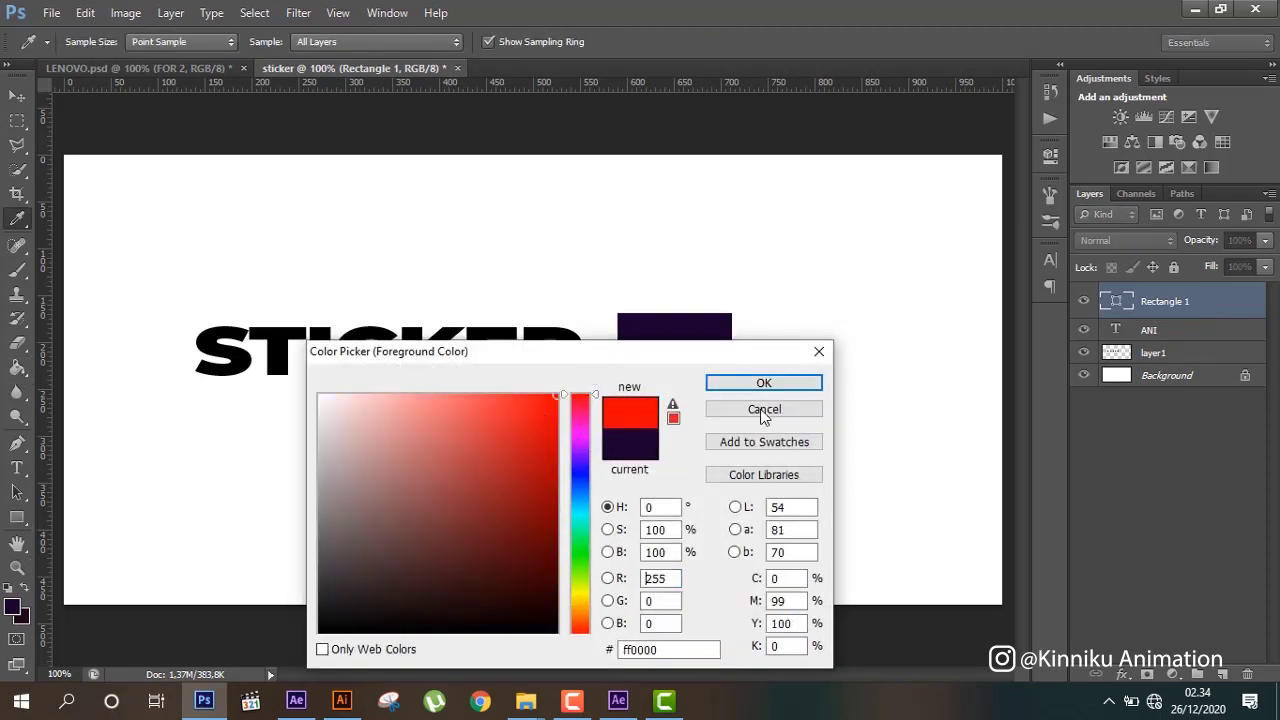
{"action": "left_click", "coordinate": [780, 382]}
- Rasterize and fill the rectangle red, then move its layer beneath ANI
{"action": "left_click", "coordinate": [676, 324]}
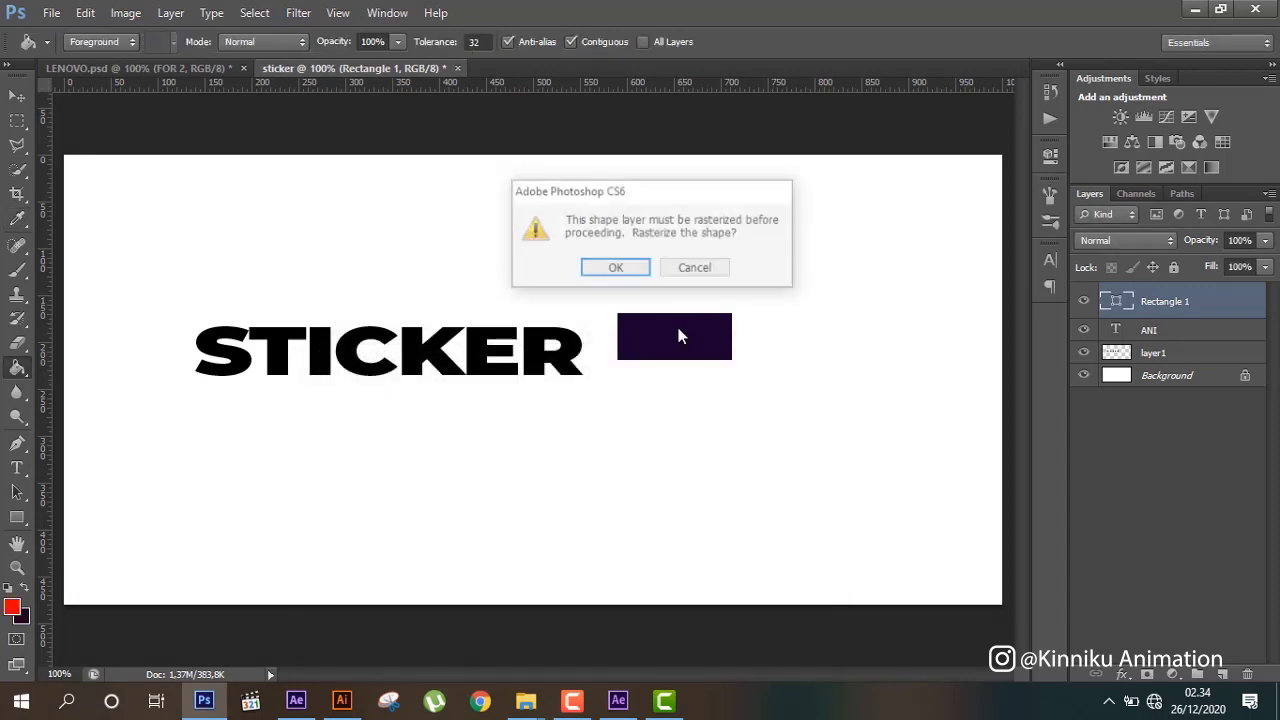
{"action": "left_click", "coordinate": [615, 268]}
{"action": "left_click", "coordinate": [689, 331]}
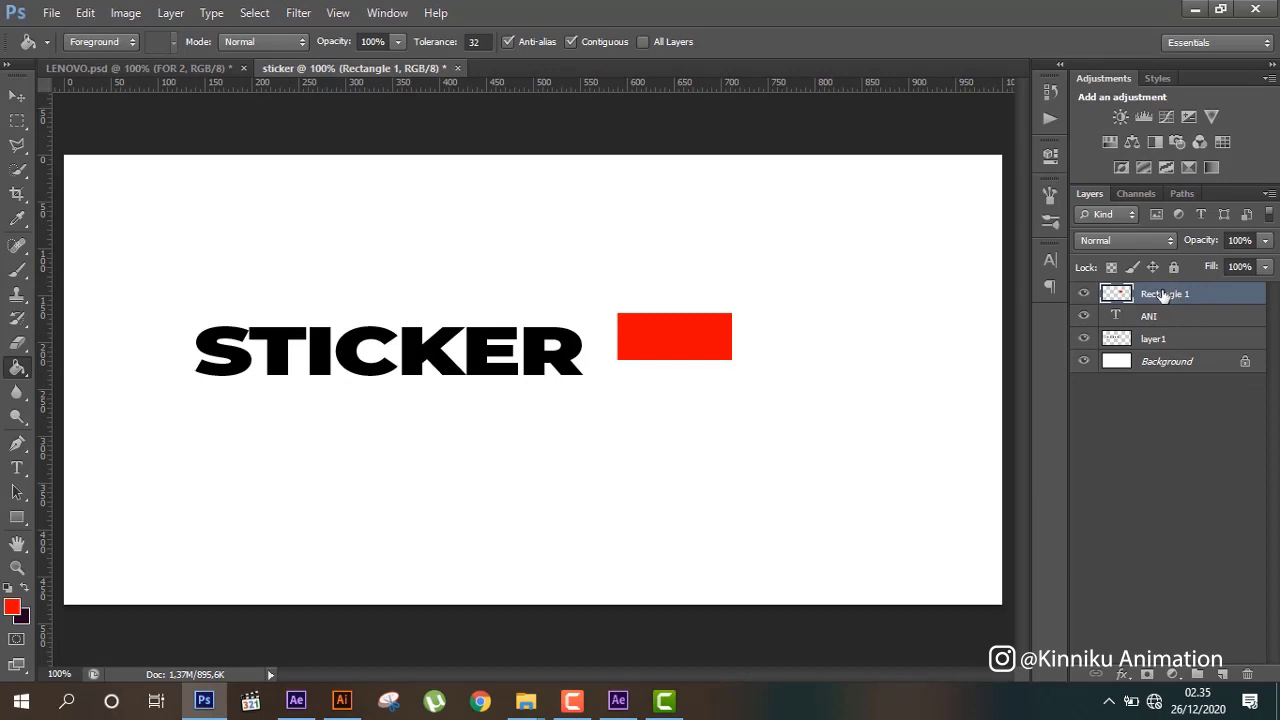
{"action": "left_click_drag", "start_coordinate": [1165, 296], "coordinate": [1172, 330]}
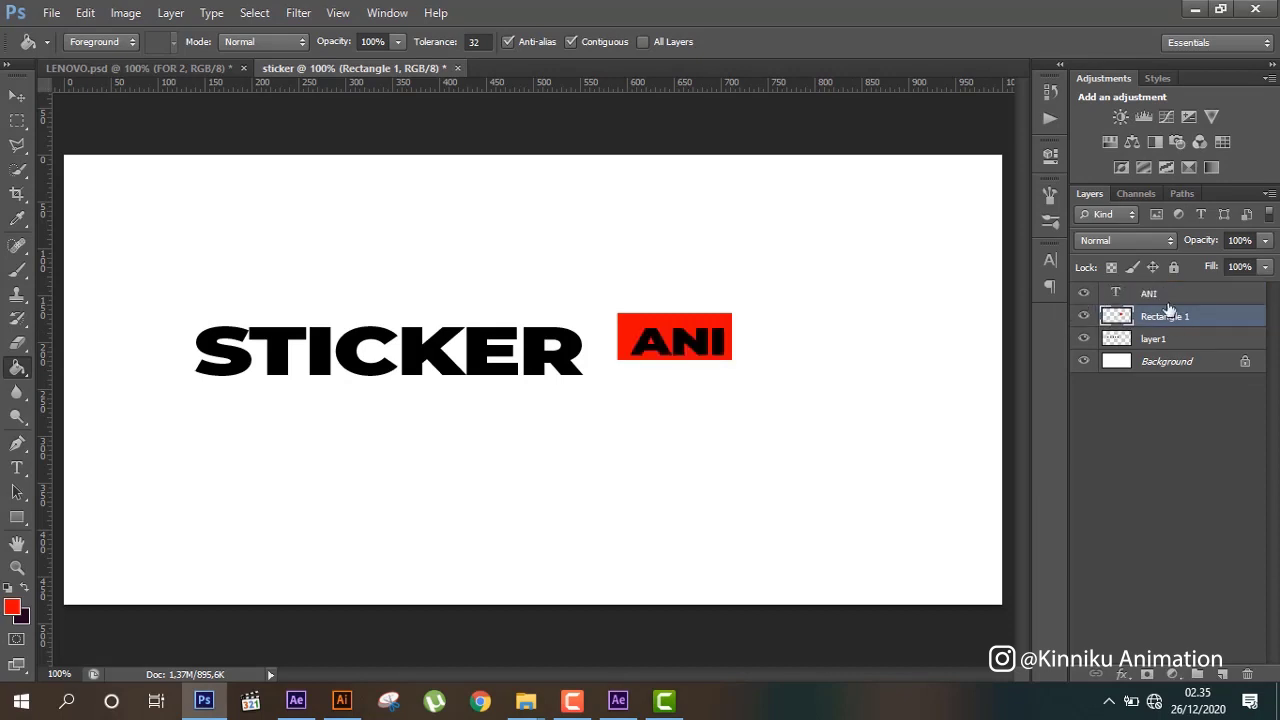
- Change the ANI text colour to white ffffff
{"action": "double_click", "coordinate": [1123, 295]}
{"action": "left_click", "coordinate": [602, 45]}
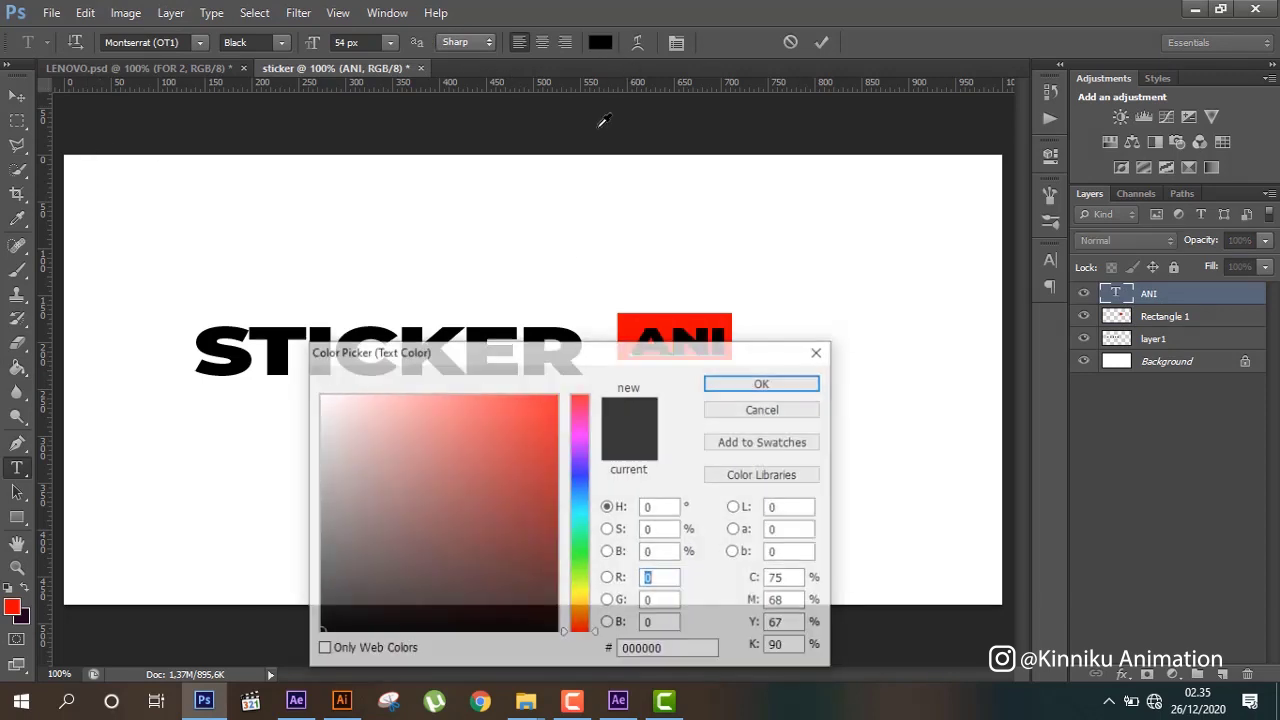
{"action": "left_click_drag", "start_coordinate": [408, 417], "coordinate": [320, 397]}
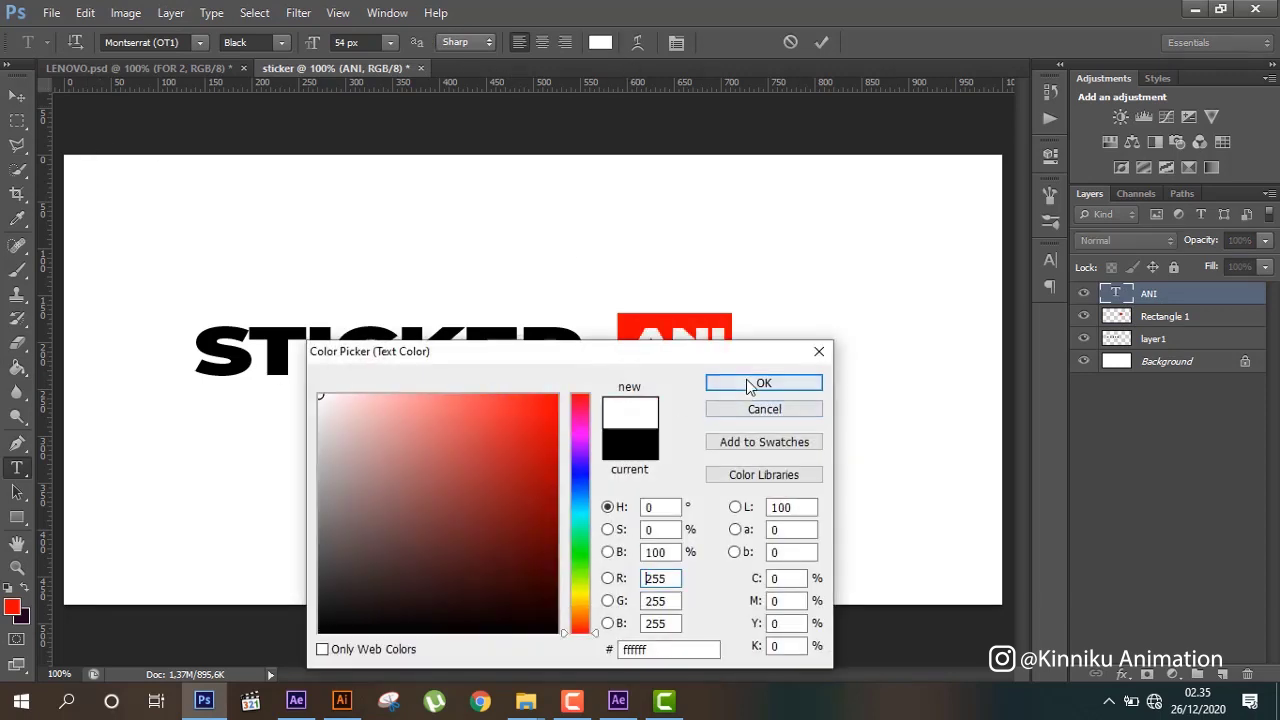
{"action": "left_click", "coordinate": [758, 383]}
{"action": "left_click", "coordinate": [17, 95]}
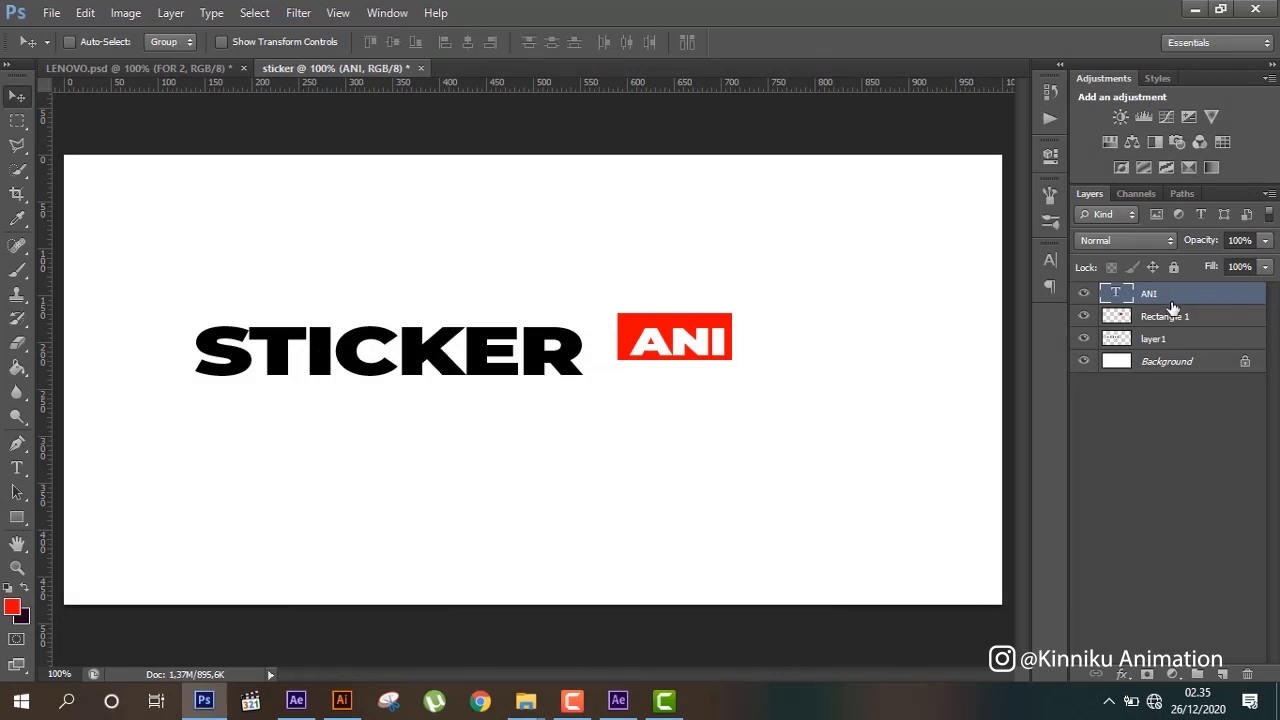
- Nudge ANI up two pixels and select the rectangle layer along with it
{"action": "key", "text": "Up"}
{"action": "key", "text": "Up"}
{"action": "key", "text": "Up"}
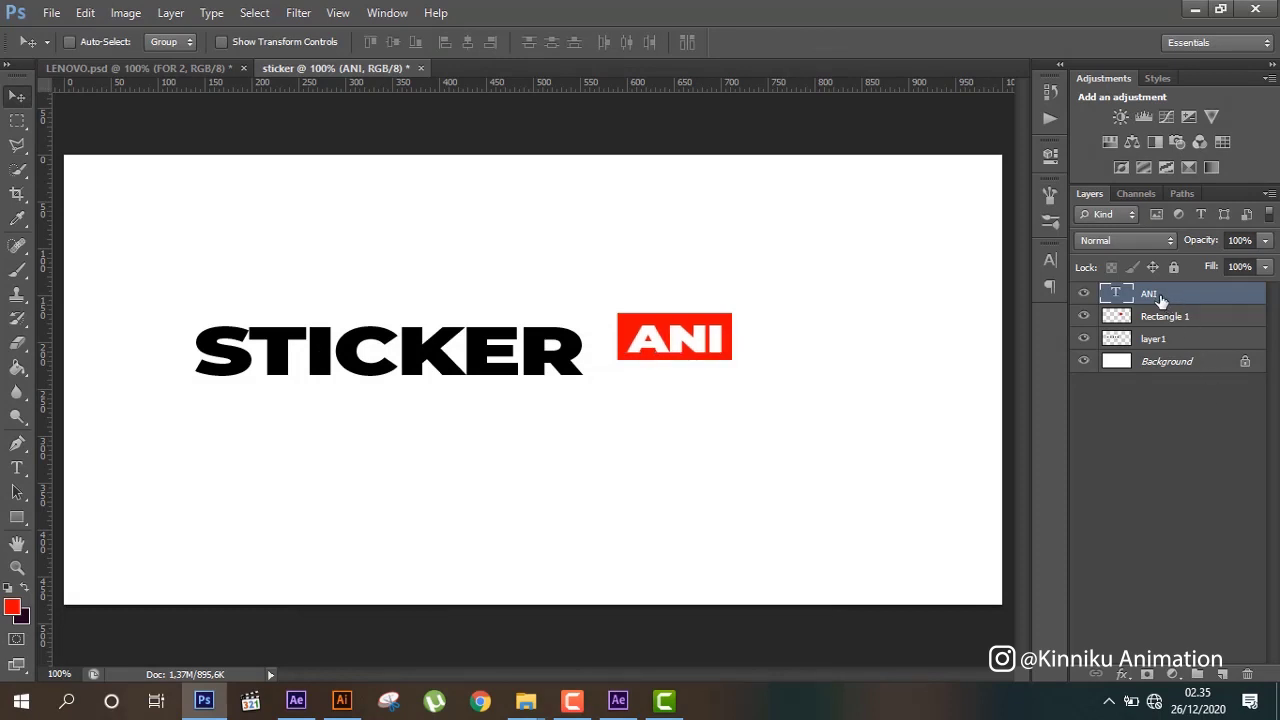
{"action": "key", "text": "Up"}
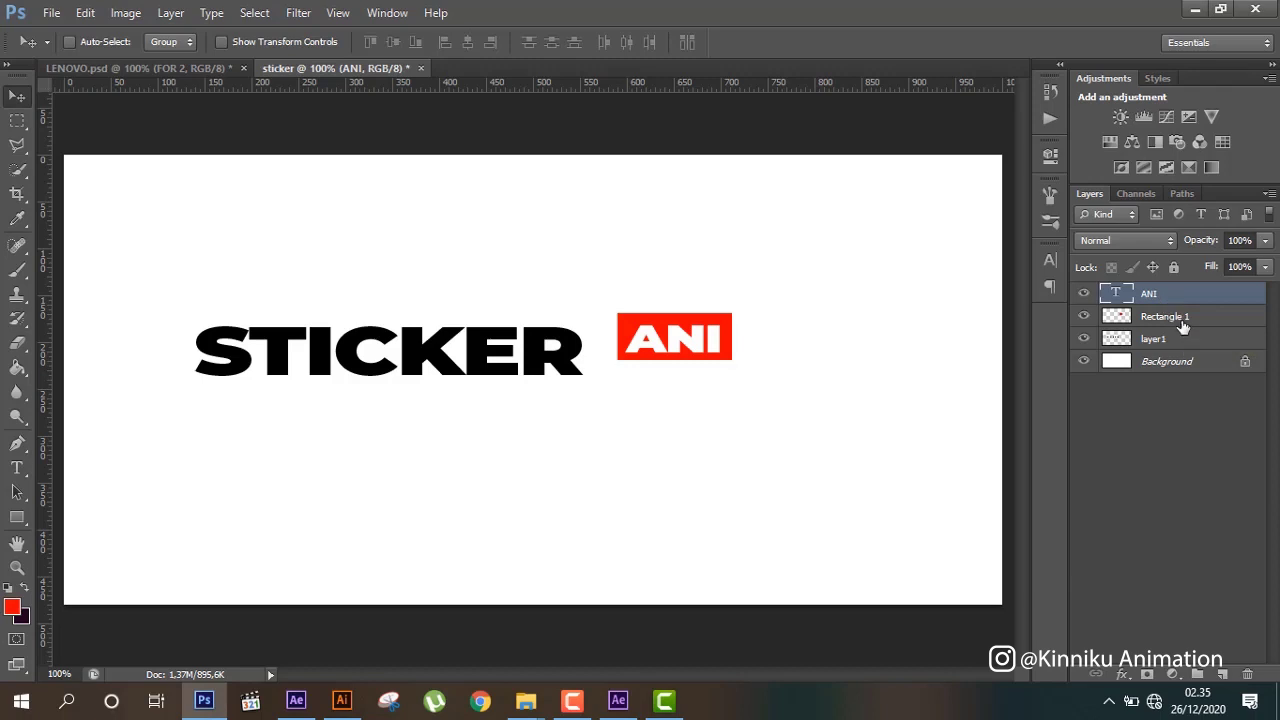
{"action": "left_click", "coordinate": [1182, 325], "text": "shift"}
- Rasterize ANI, merge it with the red rectangle into one ANI layer, and marquee the box's left part
{"action": "right_click", "coordinate": [1172, 307]}
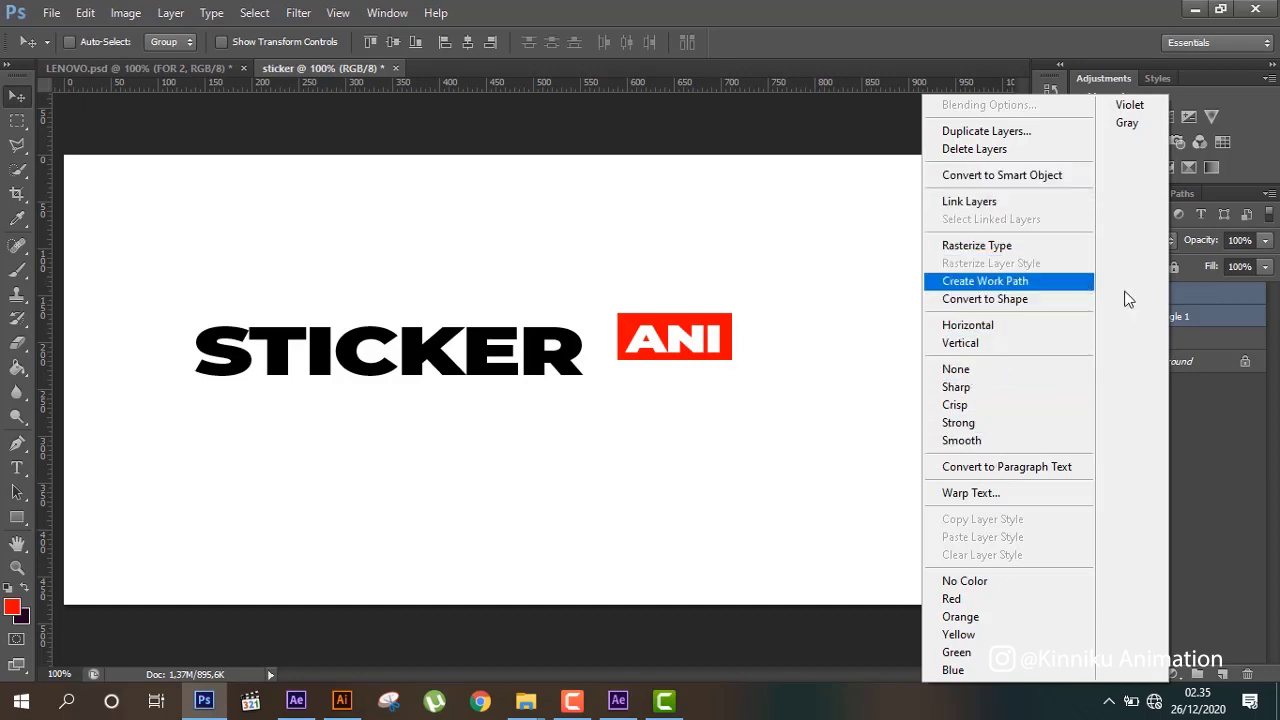
{"action": "left_click", "coordinate": [976, 245]}
{"action": "right_click", "coordinate": [1188, 317]}
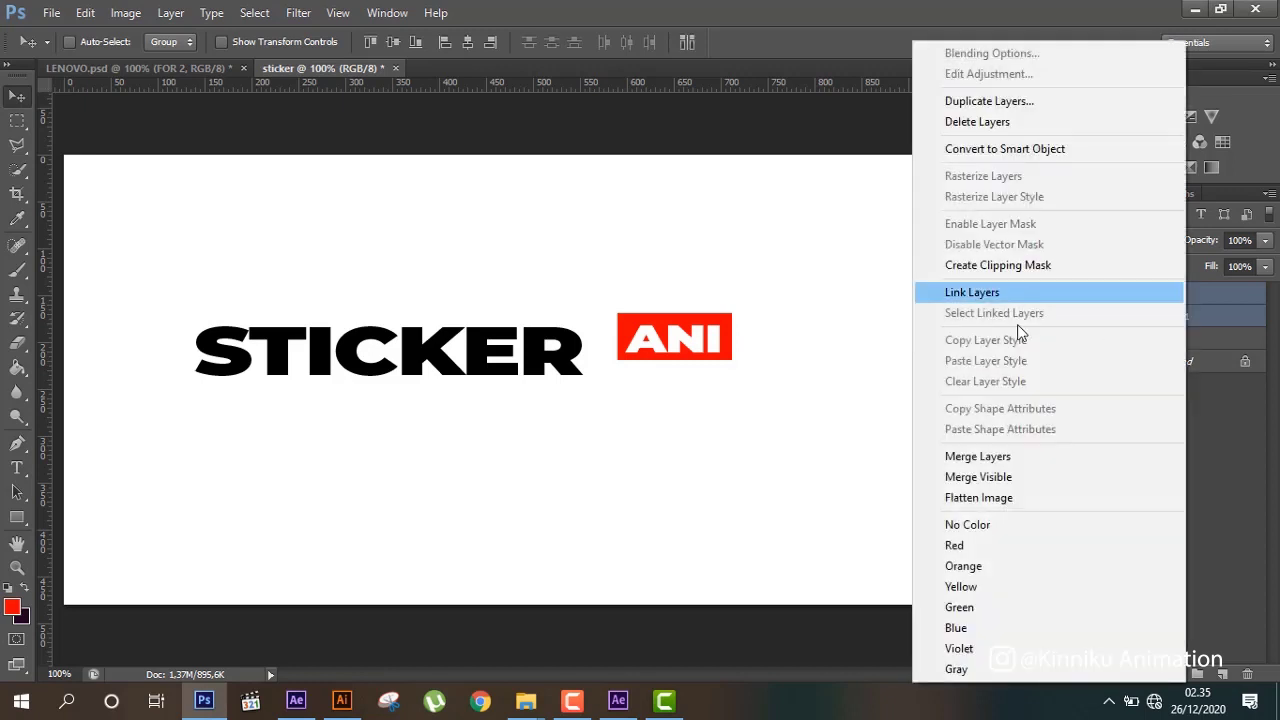
{"action": "left_click", "coordinate": [1033, 464]}
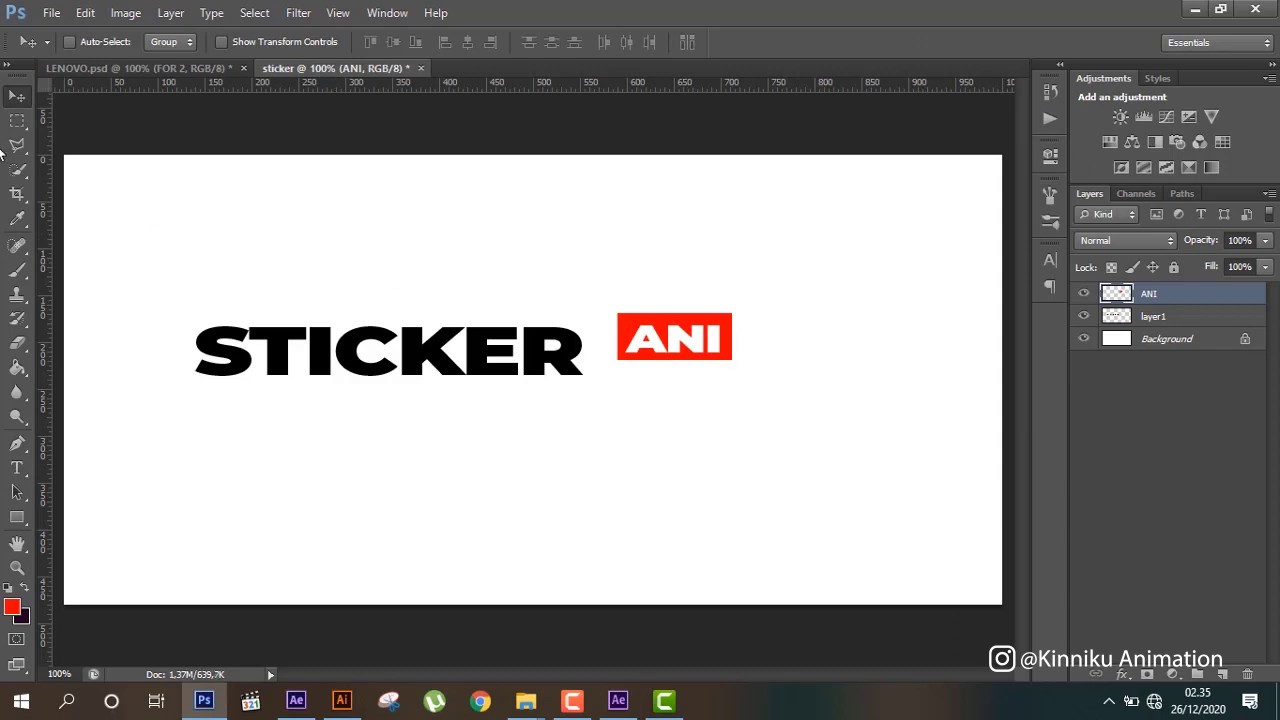
{"action": "left_click", "coordinate": [17, 120]}
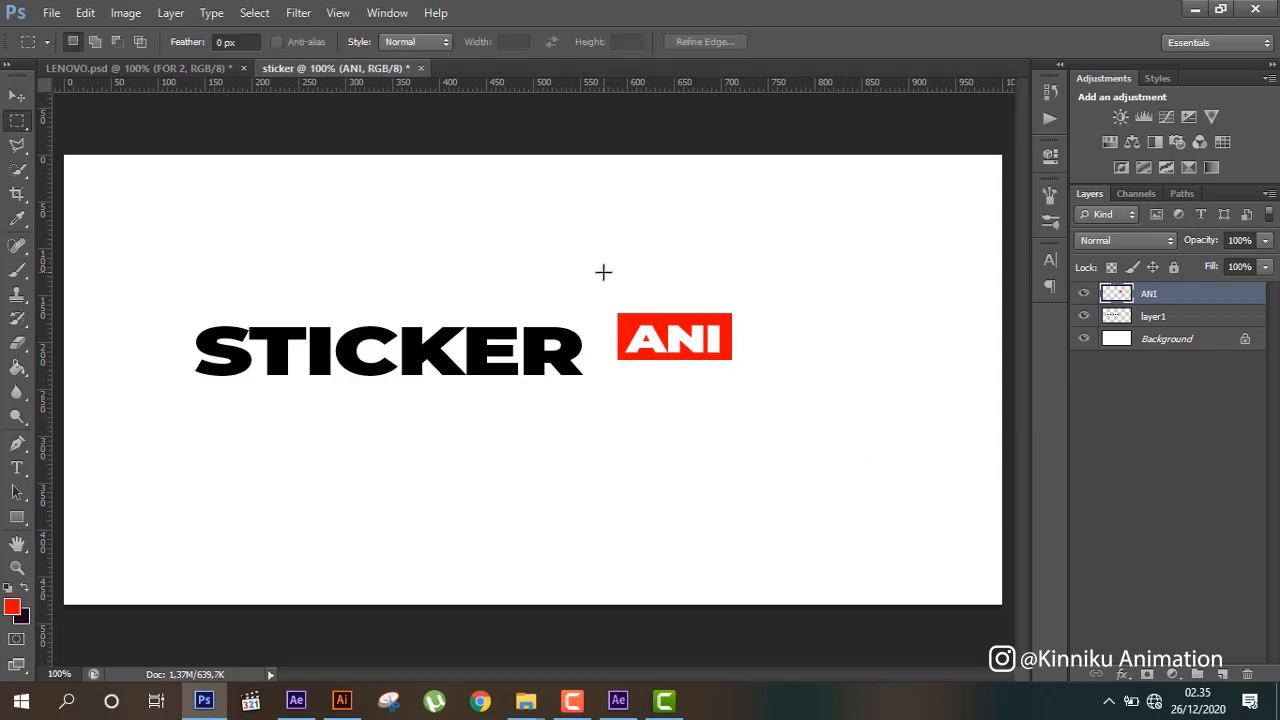
{"action": "left_click_drag", "start_coordinate": [598, 273], "coordinate": [688, 378]}
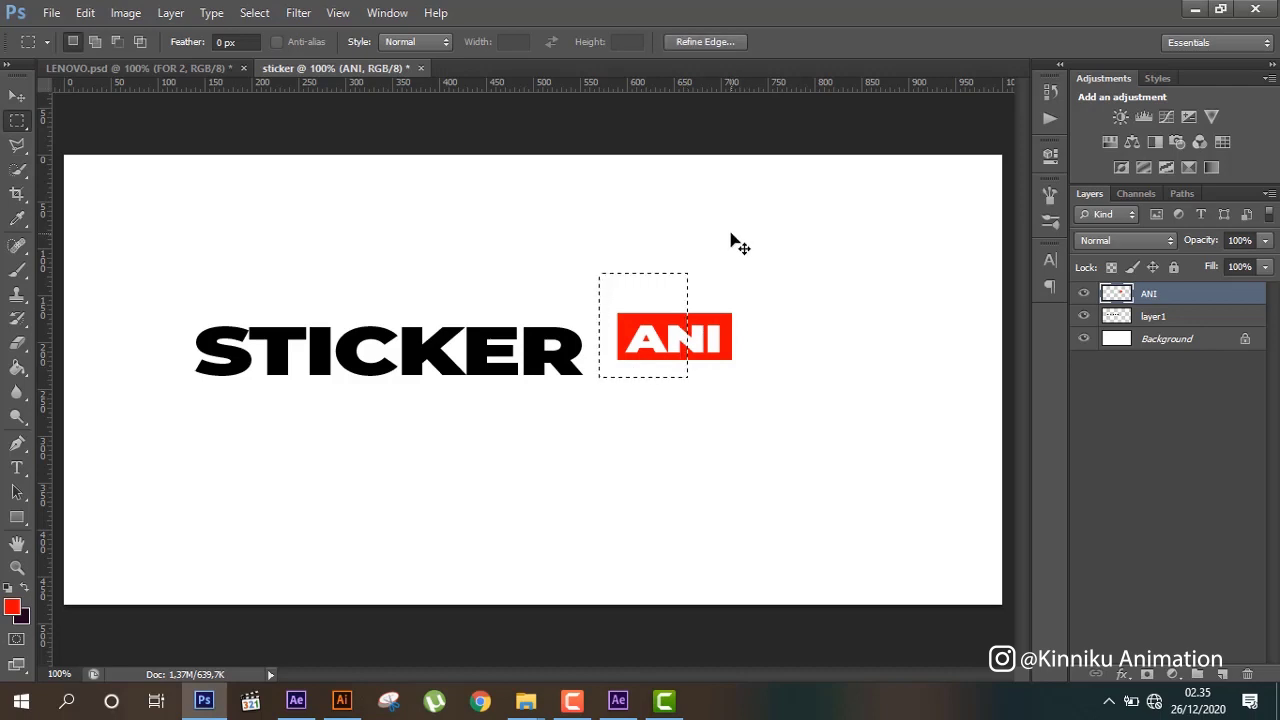
- Cut the selected left part and paste it in place on a new layer named ANI2
{"action": "key", "text": "ctrl+x"}
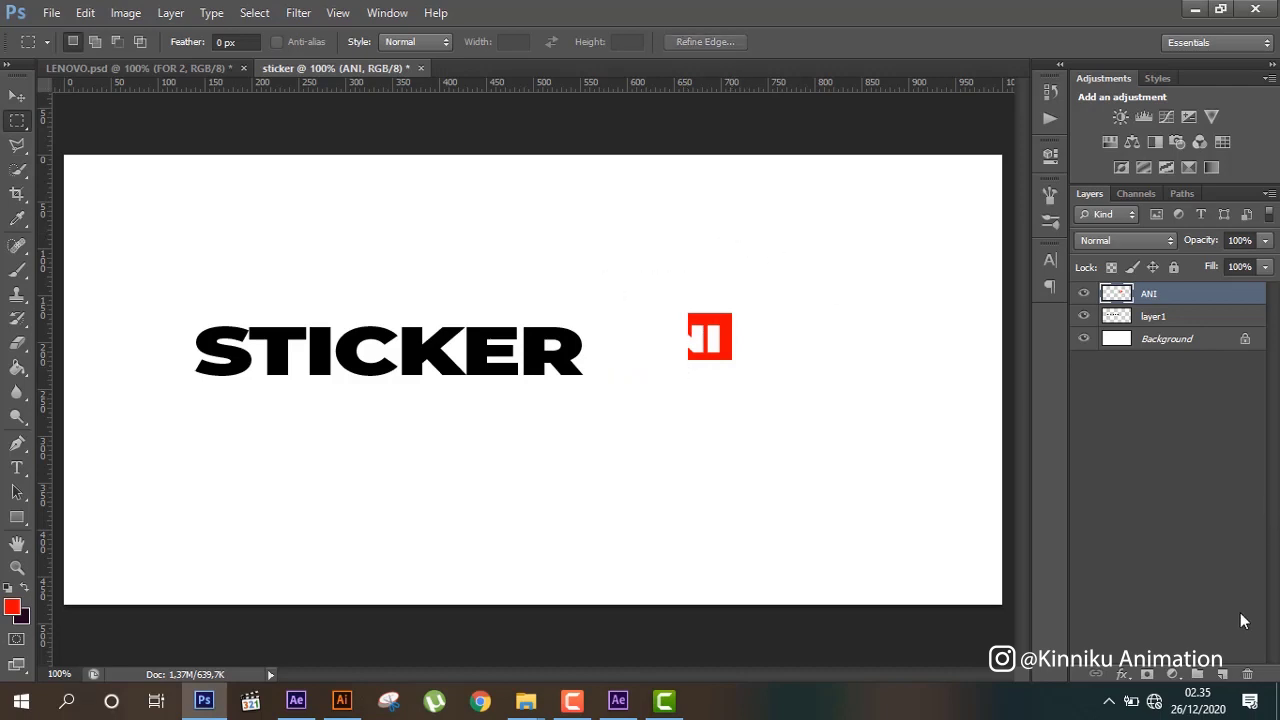
{"action": "left_click", "coordinate": [1222, 674]}
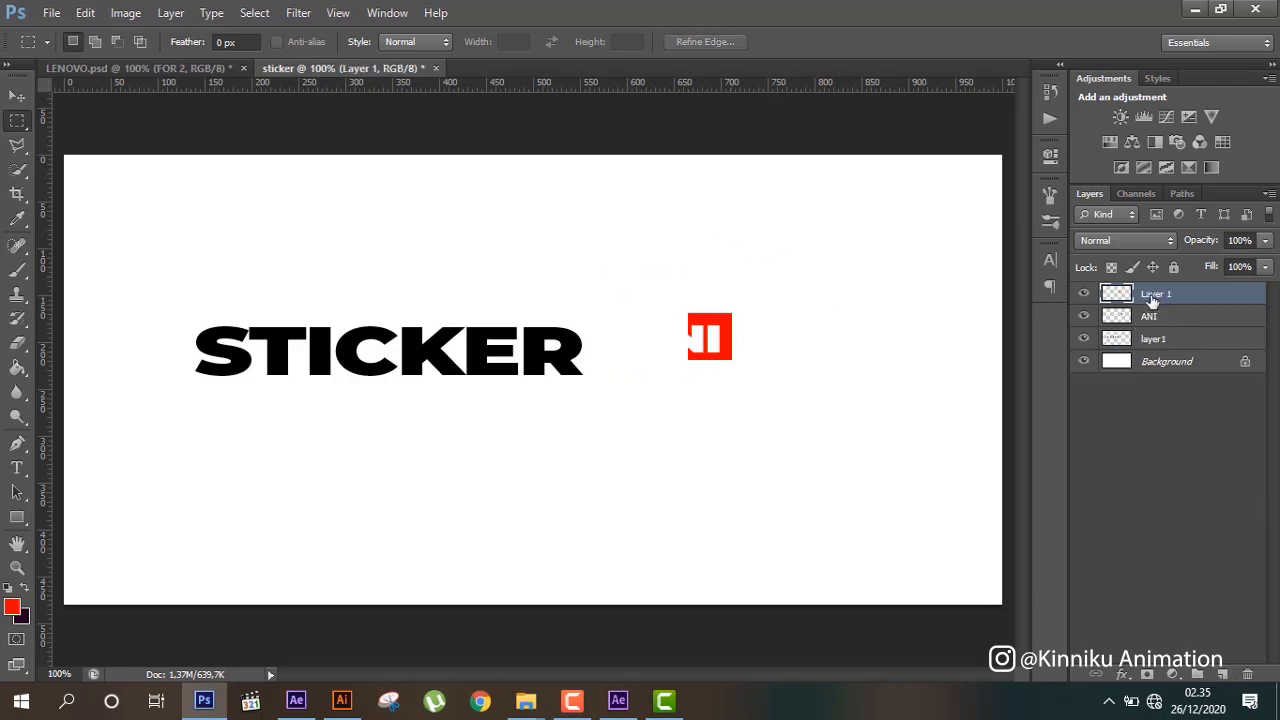
{"action": "double_click", "coordinate": [1153, 296]}
{"action": "type", "text": "a"}
{"action": "key", "text": "Return"}
{"action": "left_click", "coordinate": [1160, 315]}
{"action": "key", "text": "ctrl+z"}
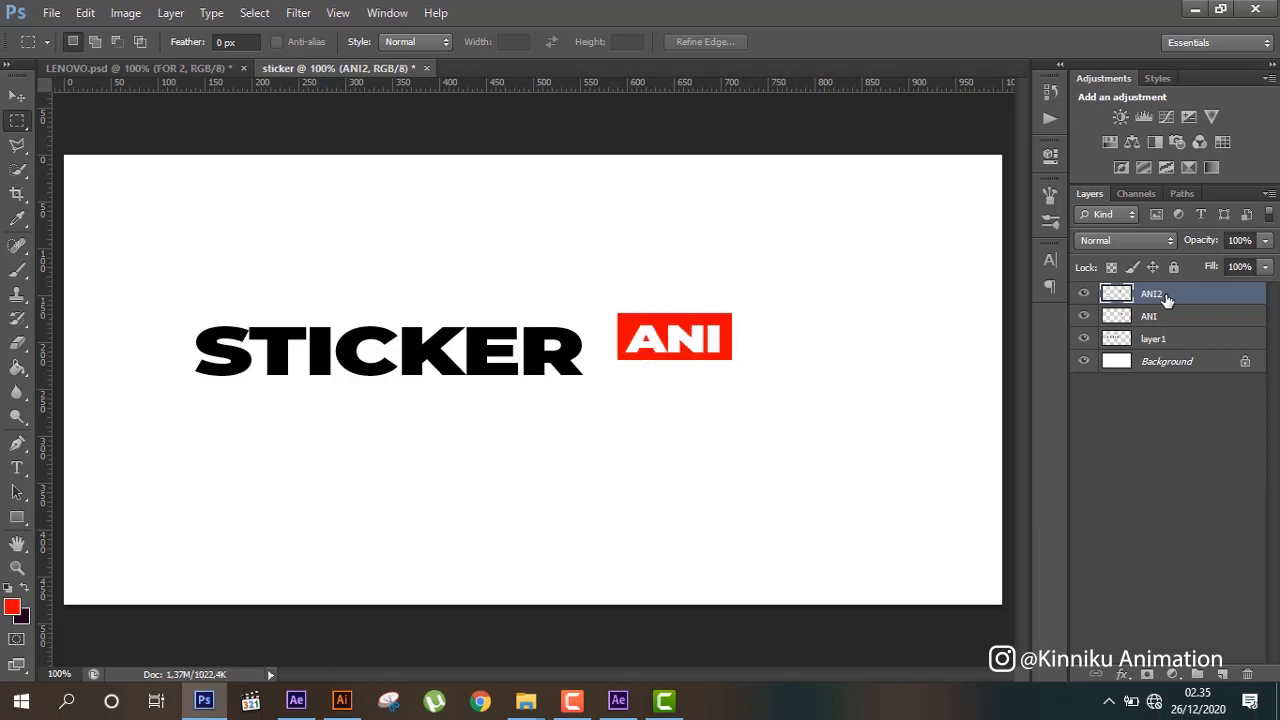
- Toggle the ANI2 and ANI layers' visibility to check the split sticker
{"action": "left_click", "coordinate": [16, 94]}
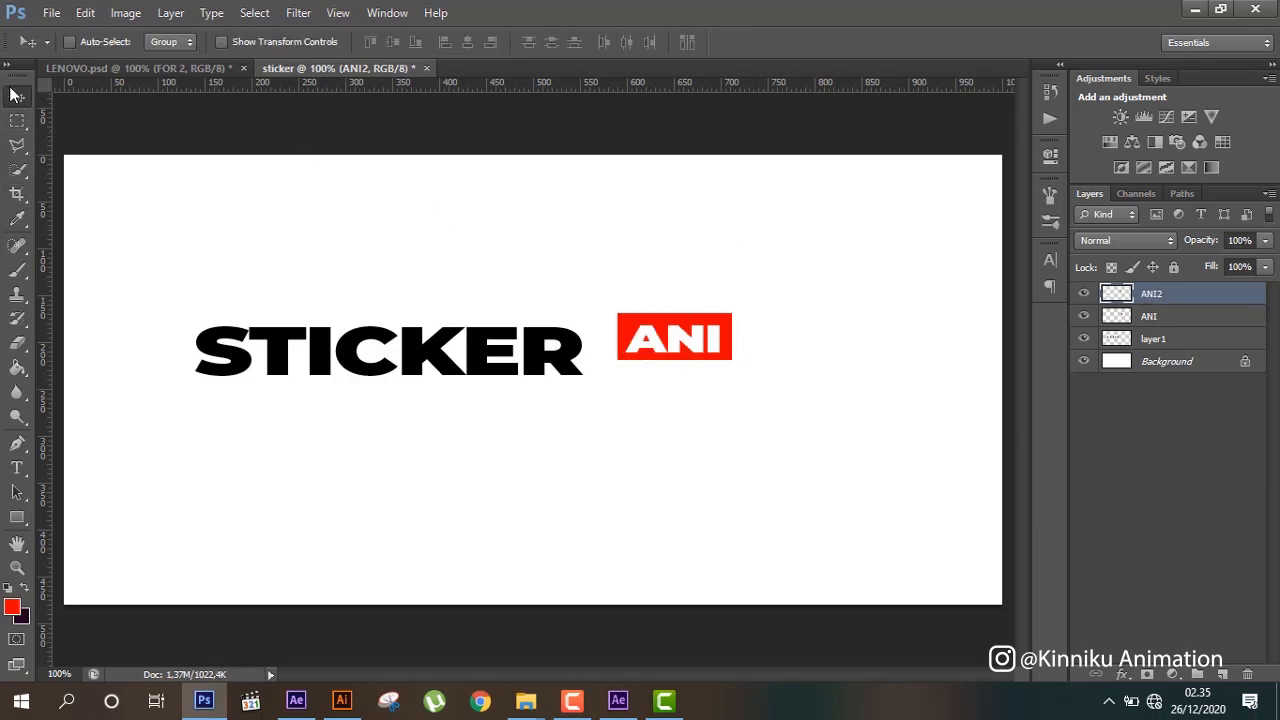
{"action": "left_click", "coordinate": [1084, 293]}
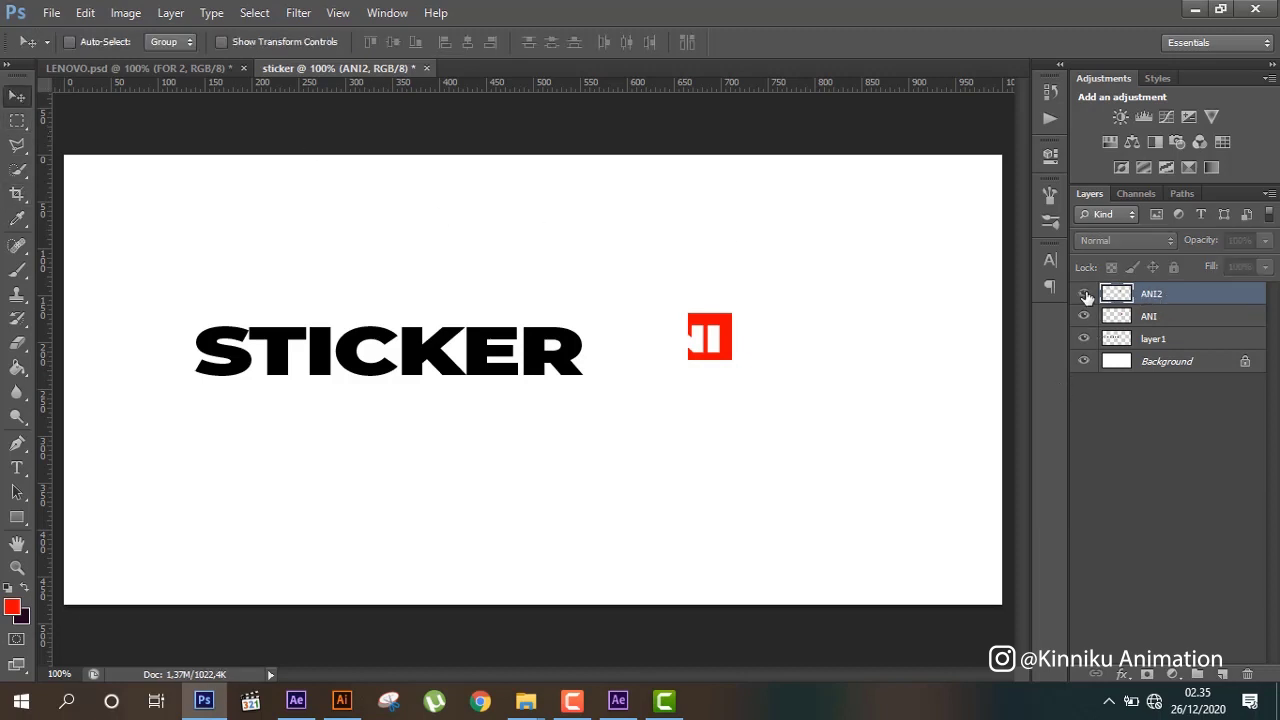
{"action": "left_click", "coordinate": [1085, 294]}
{"action": "left_click", "coordinate": [1084, 316]}
{"action": "left_click", "coordinate": [1084, 316]}
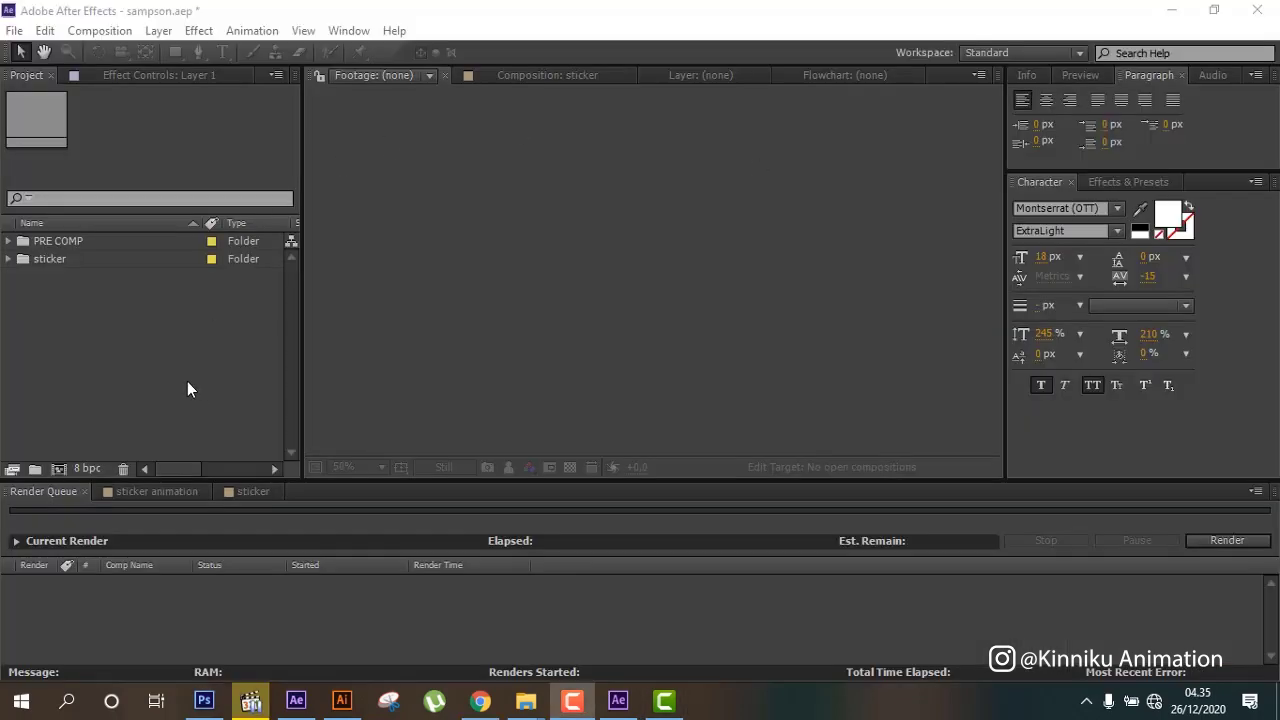
- Import sticker animation.psd as a composition with layer sizes retained
{"action": "double_click", "coordinate": [187, 381]}
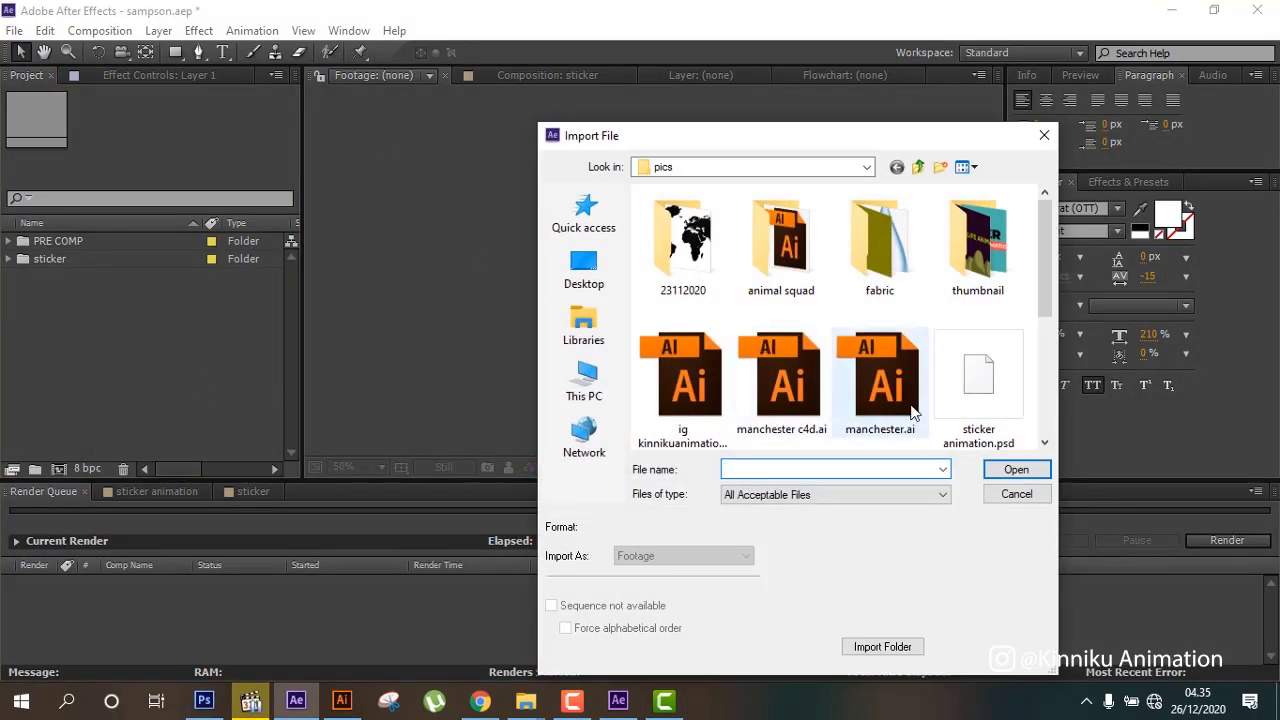
{"action": "left_click", "coordinate": [978, 385]}
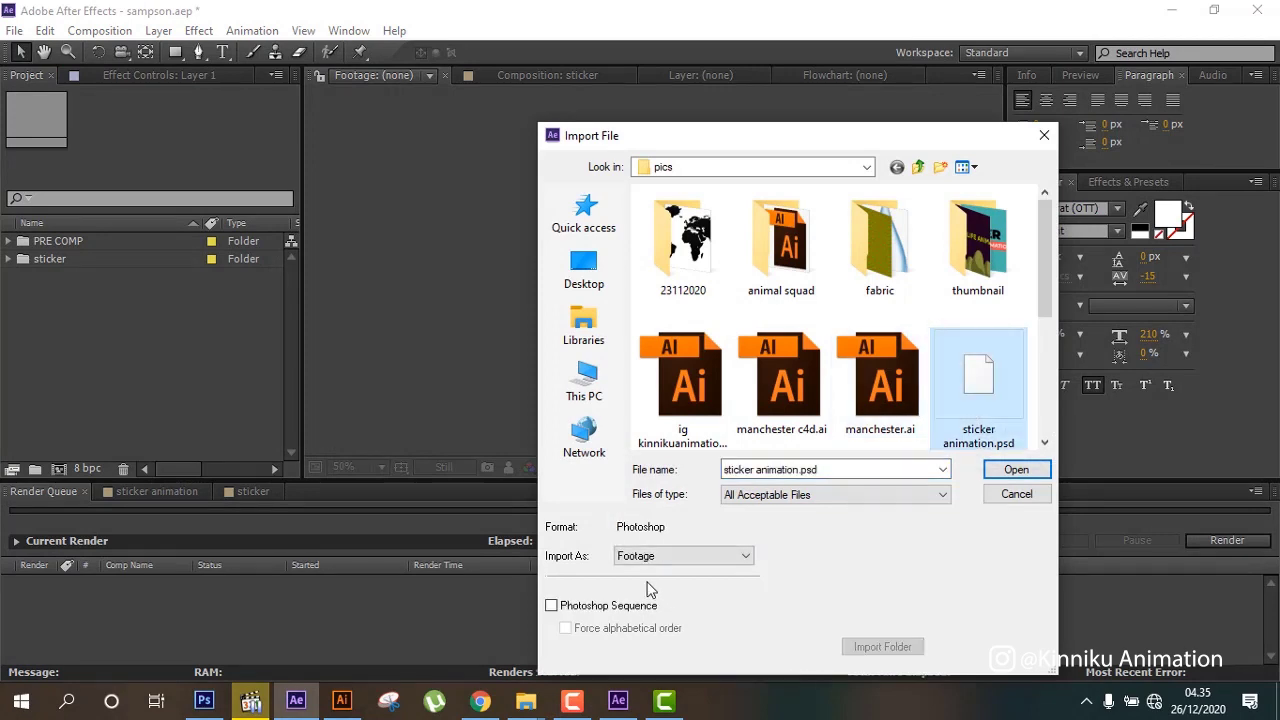
{"action": "left_click", "coordinate": [1014, 470]}
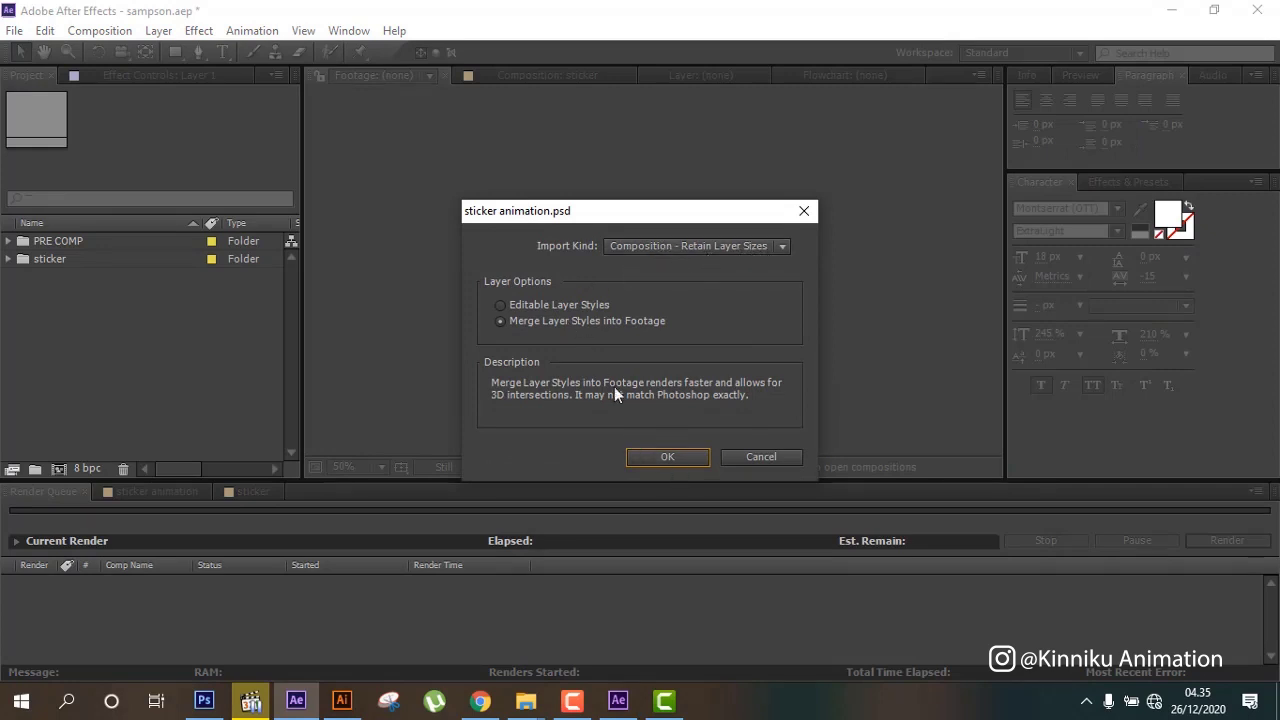
{"action": "left_click", "coordinate": [667, 457]}
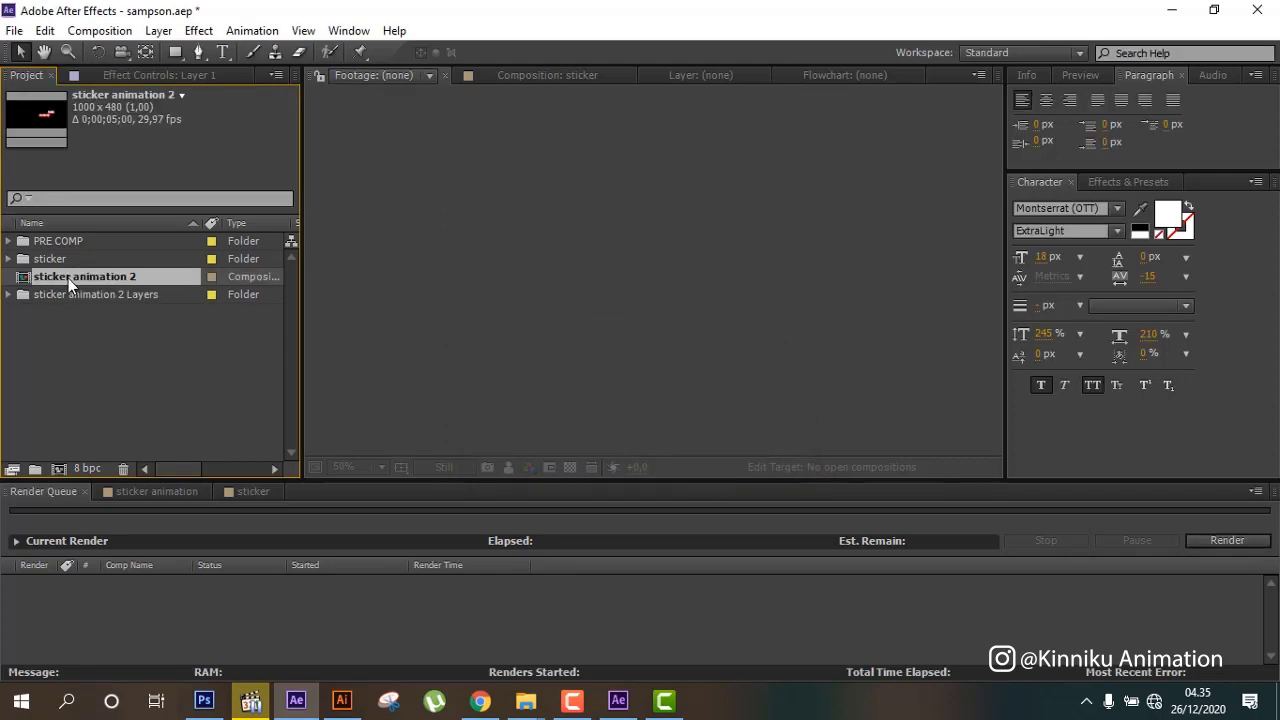
- Open the sticker animation 2 comp, make the white Background visible and select layer1
{"action": "double_click", "coordinate": [68, 278]}
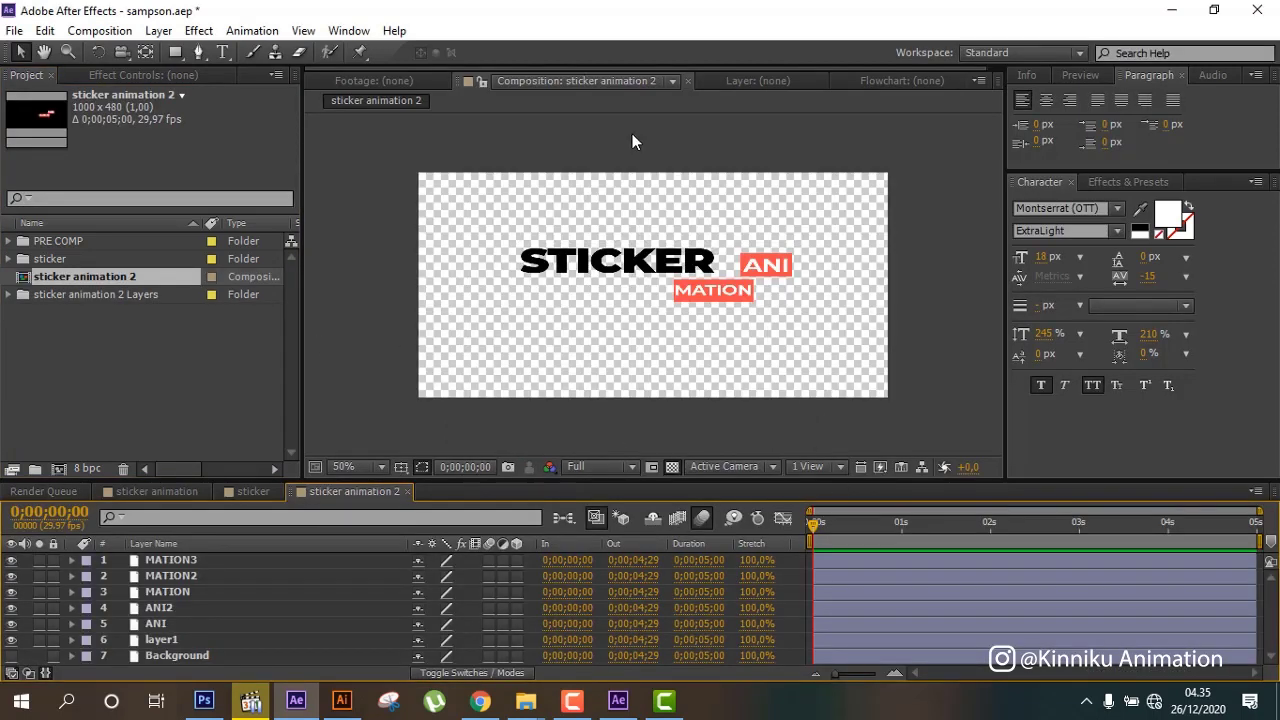
{"action": "left_click", "coordinate": [190, 654]}
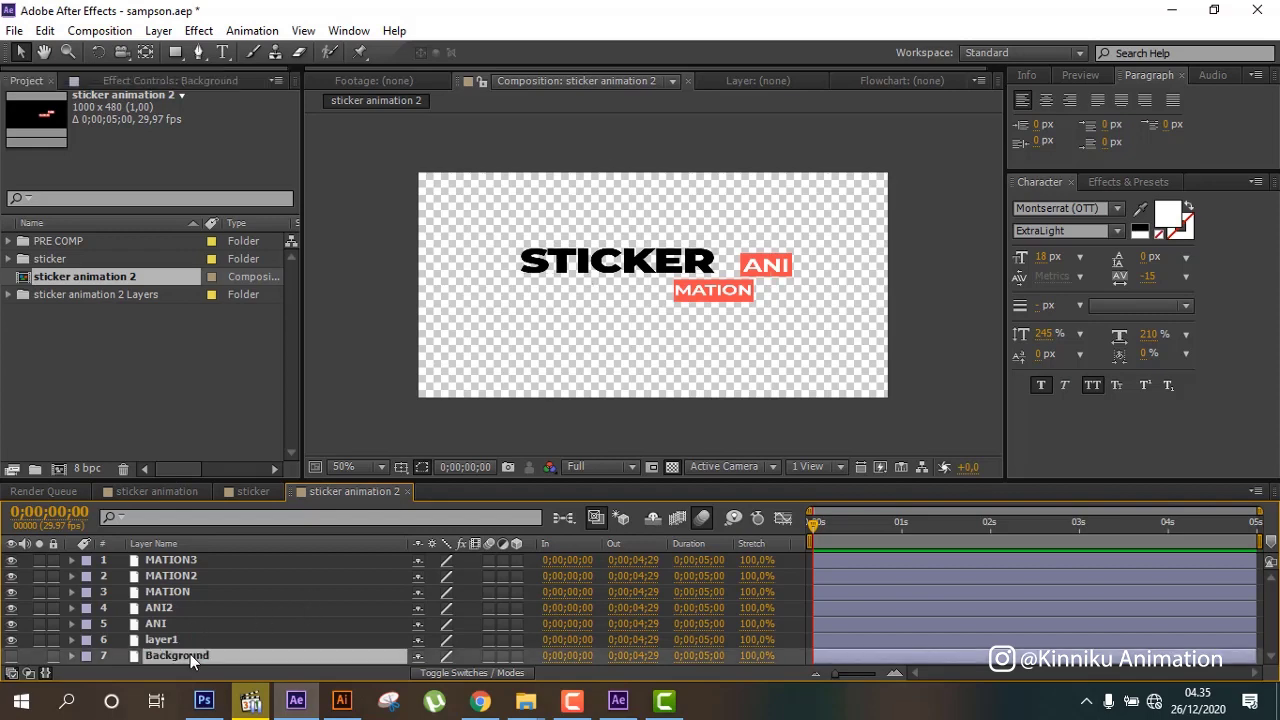
{"action": "left_click", "coordinate": [12, 655]}
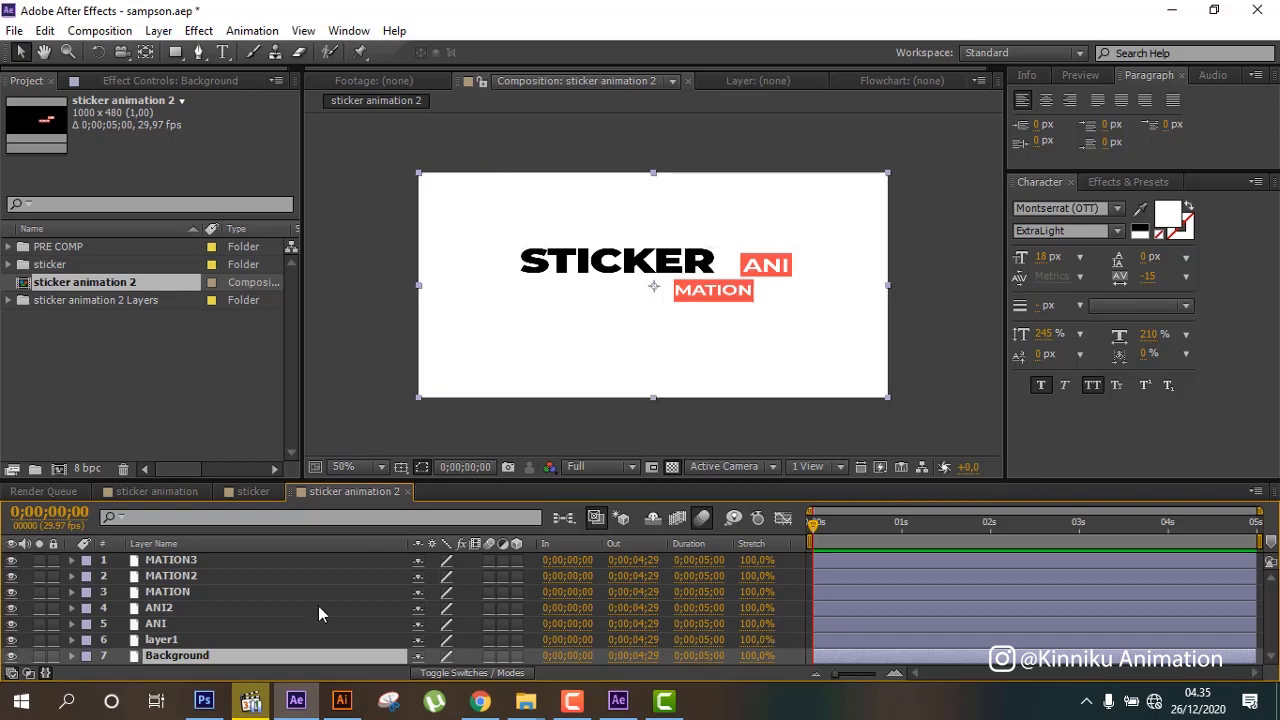
{"action": "left_click", "coordinate": [170, 639]}
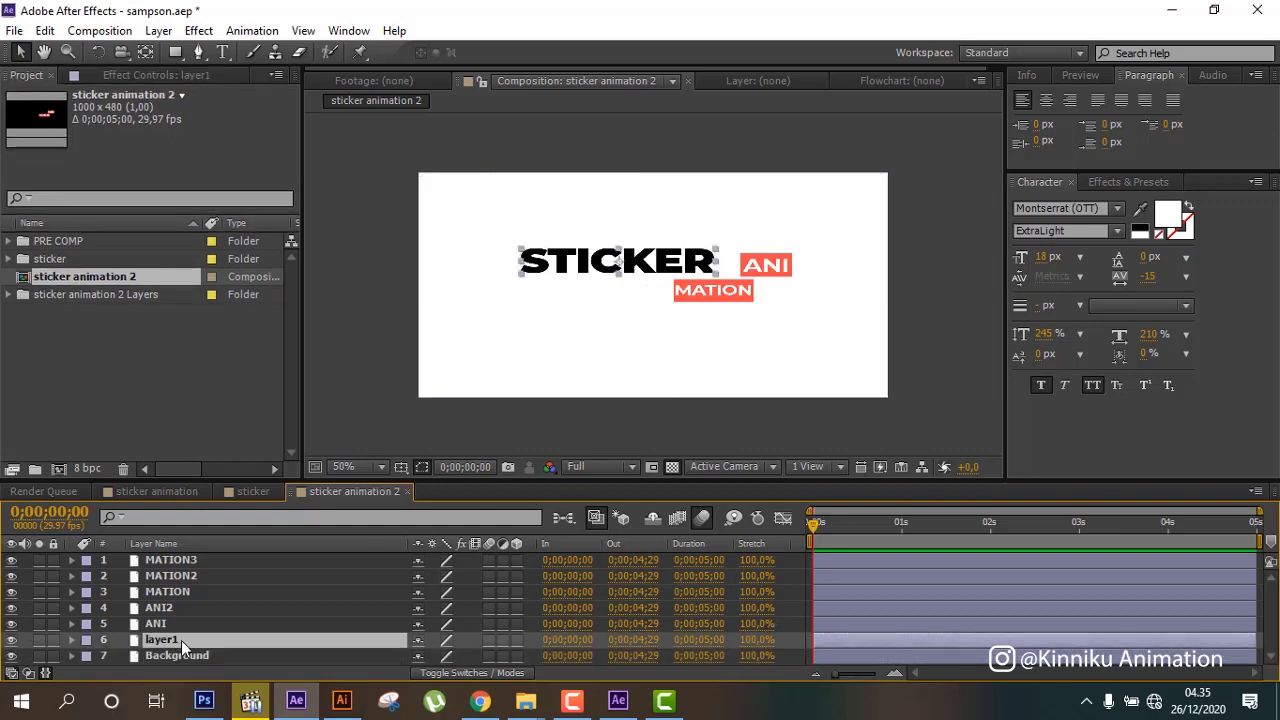
- Pre-compose layer1 with Ctrl+Shift+C into a new composition named 'sticker'
{"action": "key", "text": "ctrl+shift+c"}
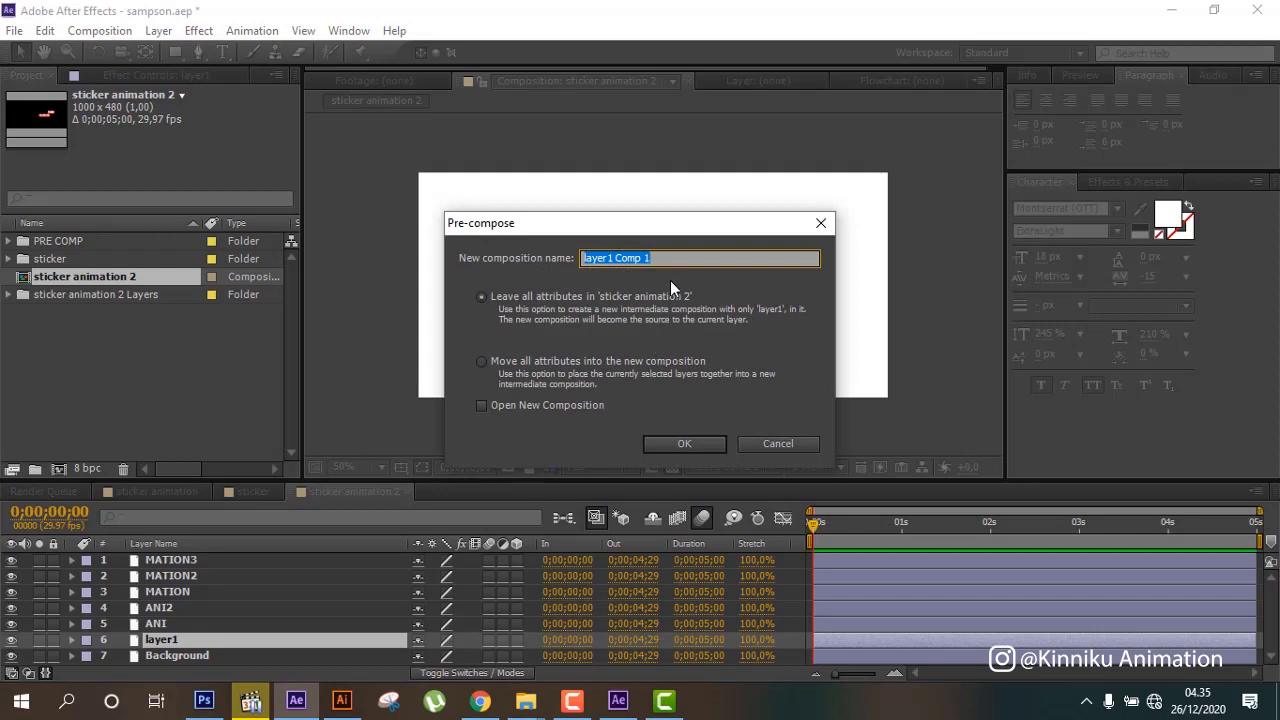
{"action": "type", "text": "stic"}
{"action": "key", "text": "BackSpace"}
{"action": "key", "text": "BackSpace"}
{"action": "key", "text": "BackSpace"}
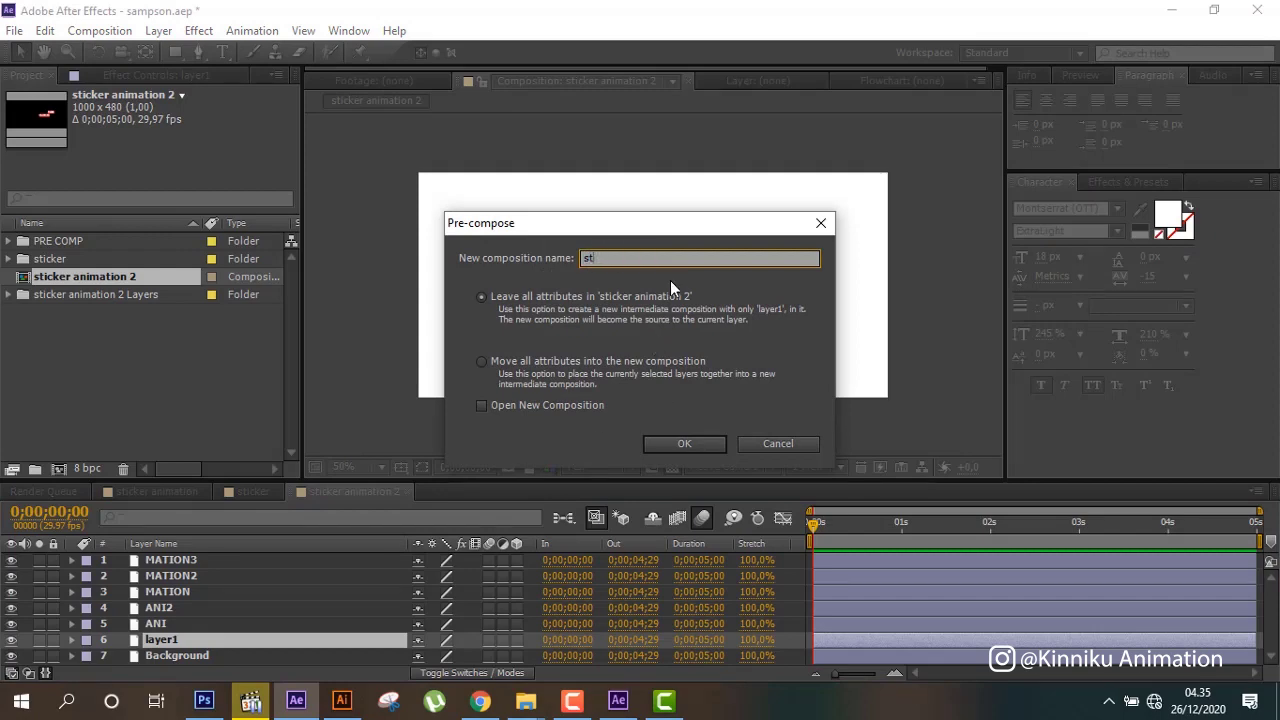
{"action": "type", "text": "icker"}
{"action": "key", "text": "Return"}
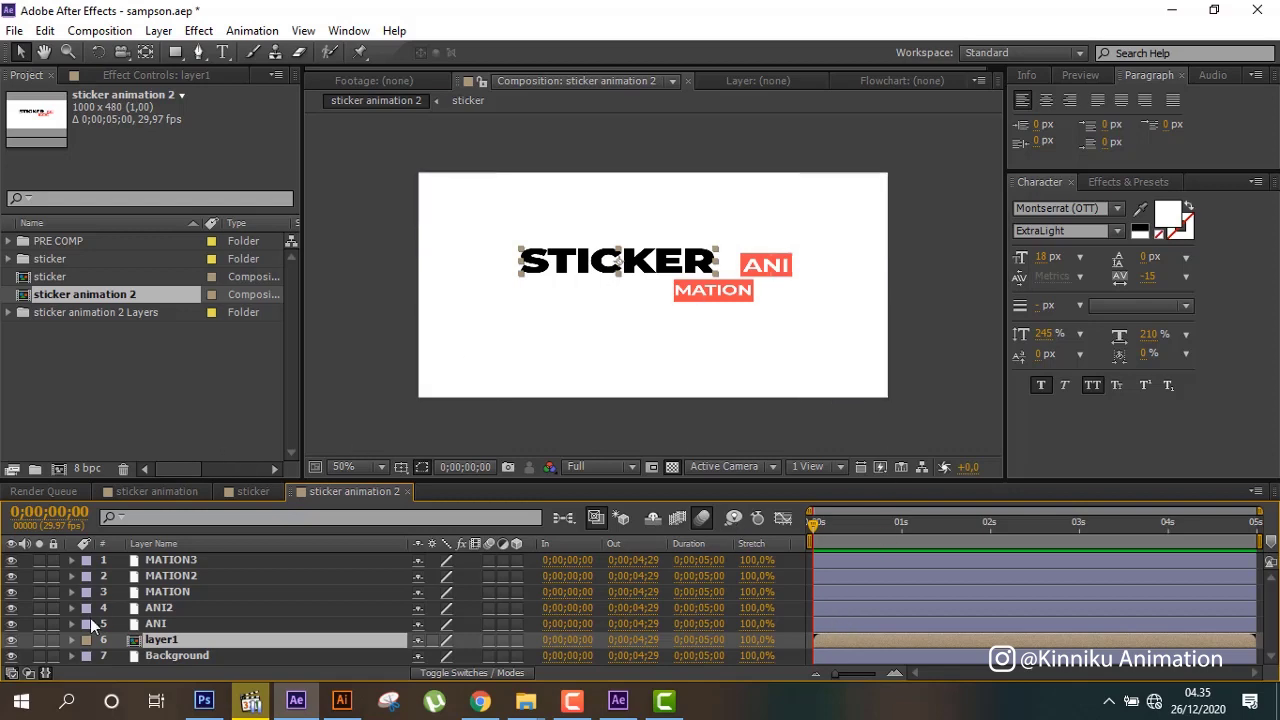
- Solo layer1 and apply CC Page Turn to it, found by searching 'cc page' in Effects & Presets
{"action": "left_click", "coordinate": [38, 640]}
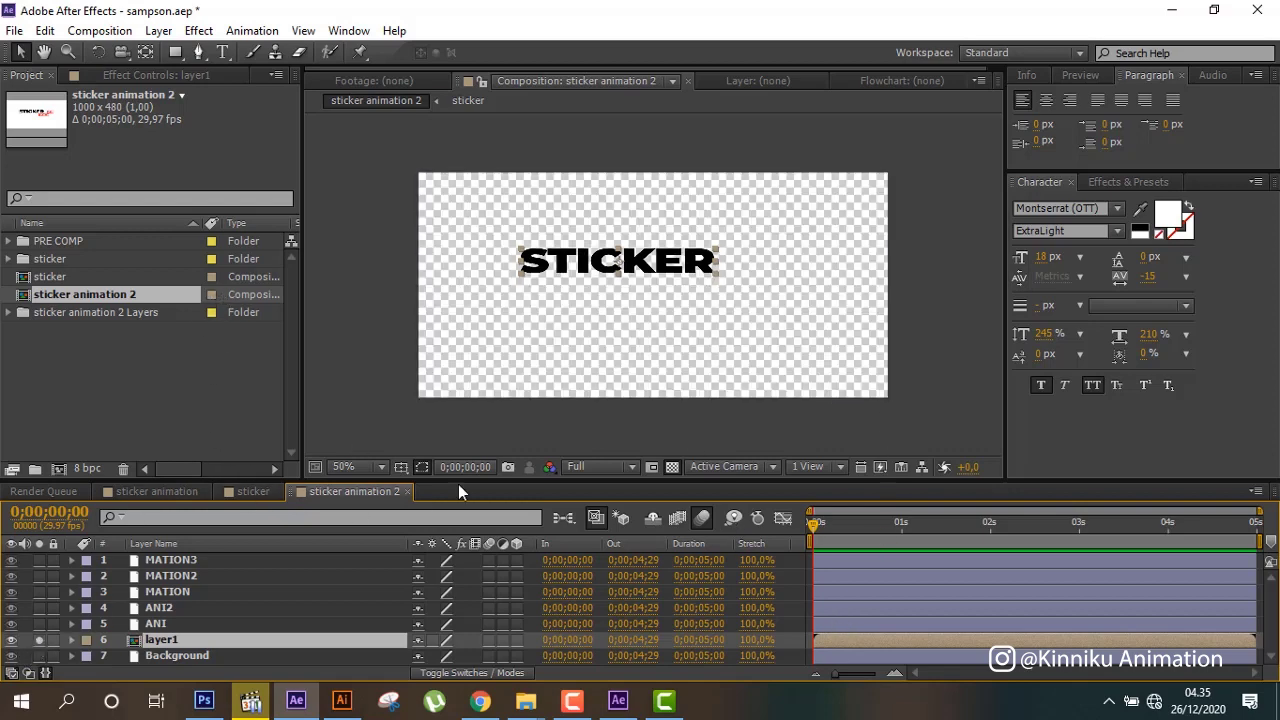
{"action": "left_click", "coordinate": [1135, 182]}
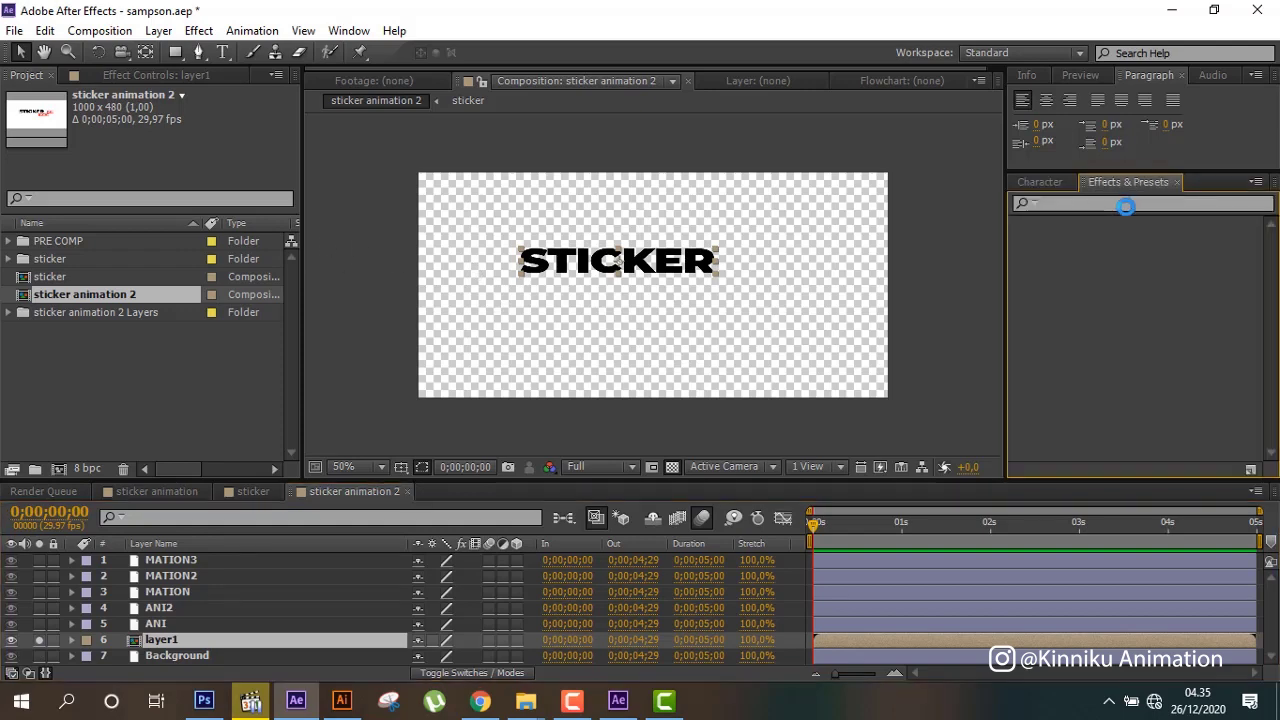
{"action": "left_click", "coordinate": [370, 492]}
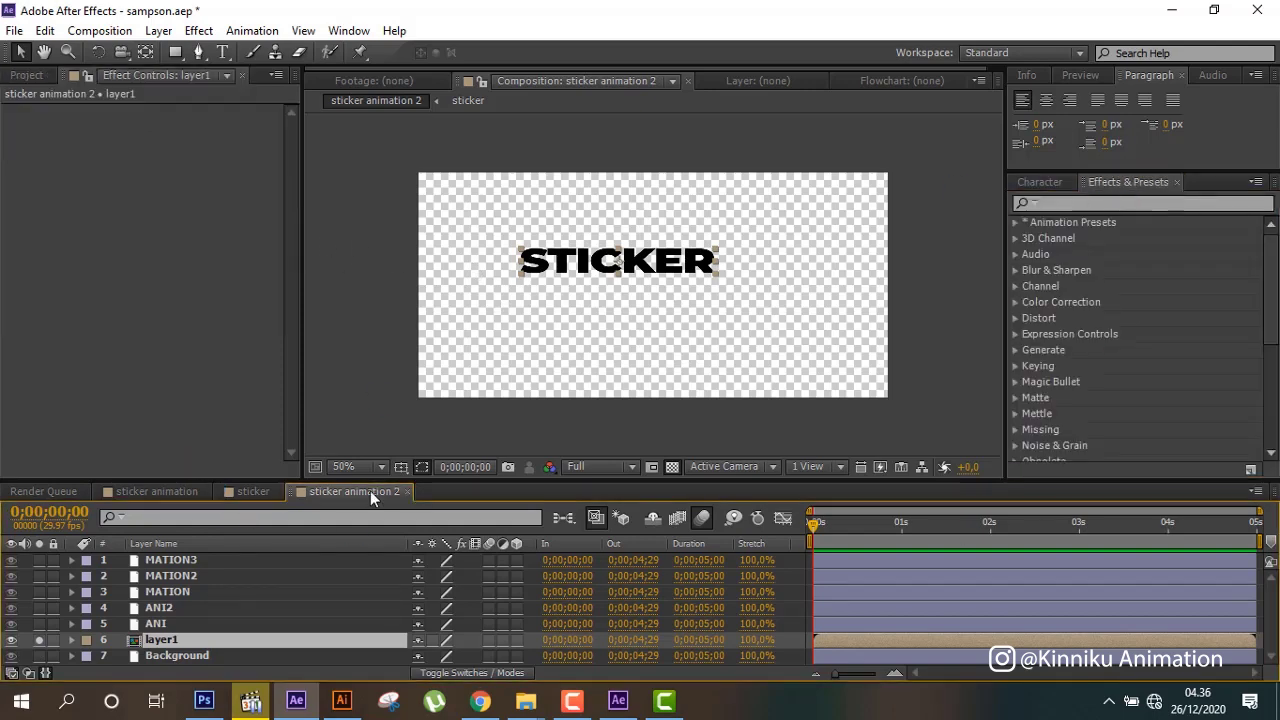
{"action": "left_click", "coordinate": [1125, 202]}
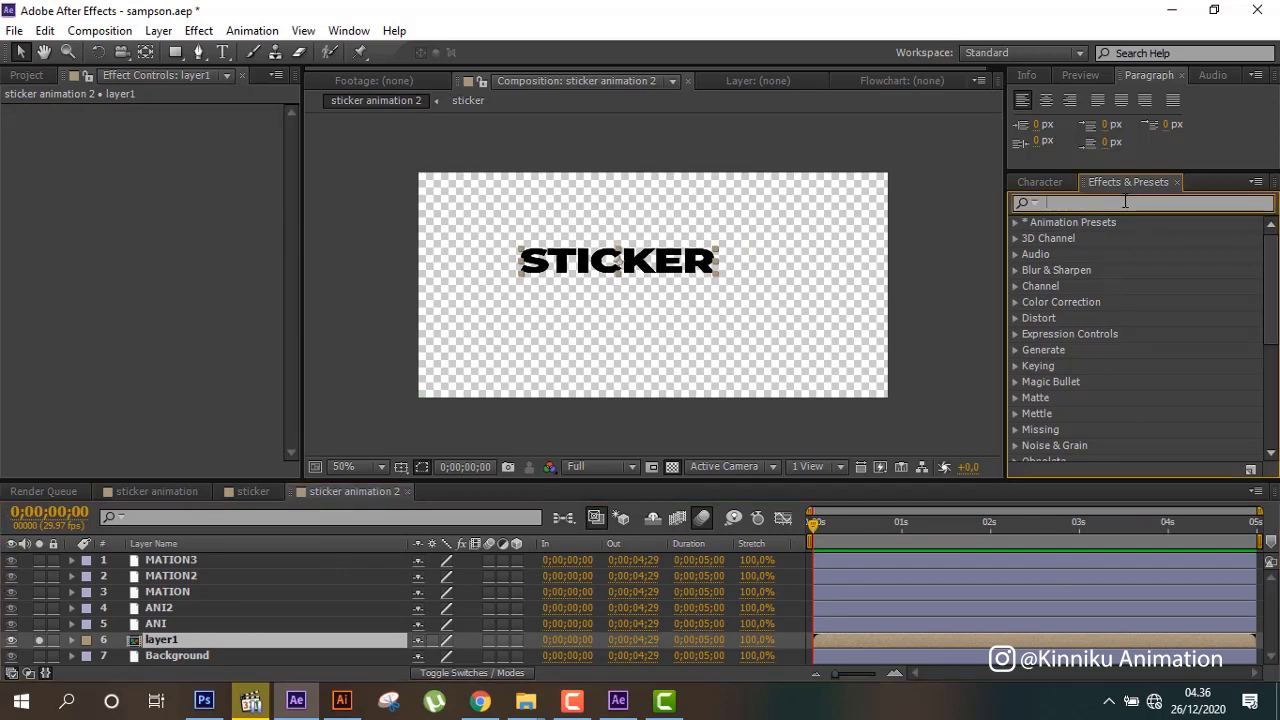
{"action": "type", "text": "cc page"}
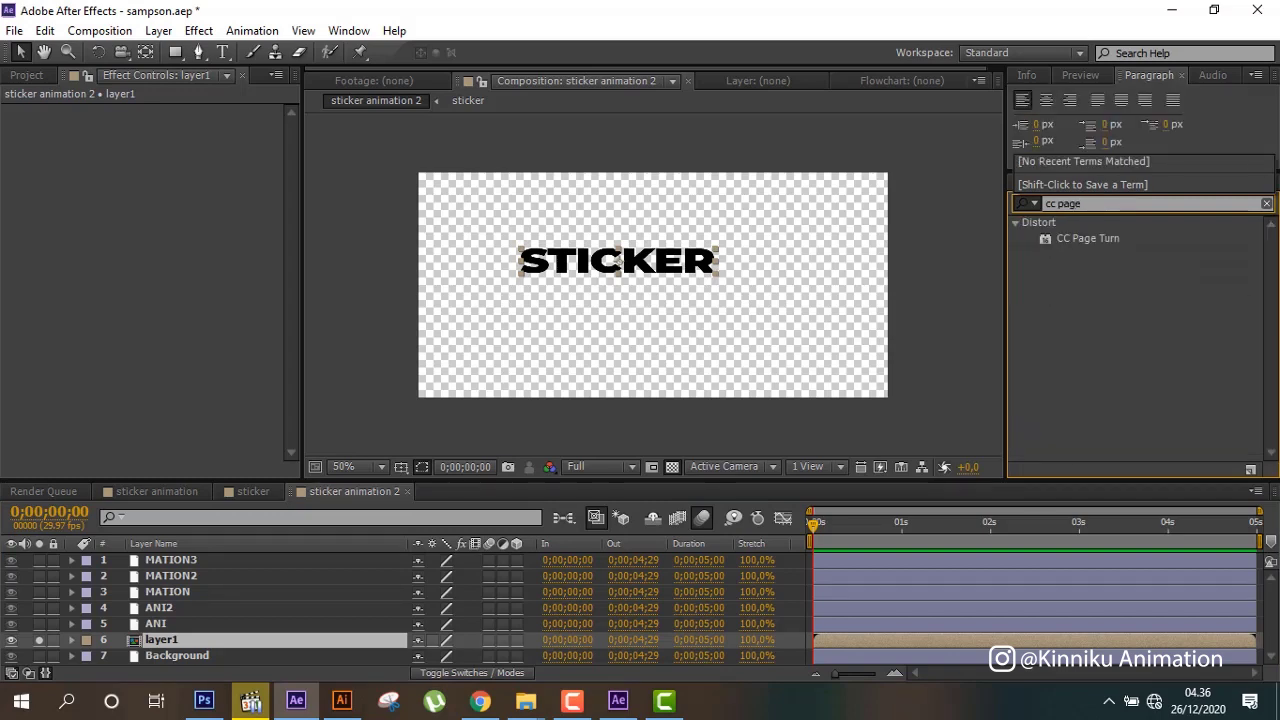
{"action": "double_click", "coordinate": [1071, 240]}
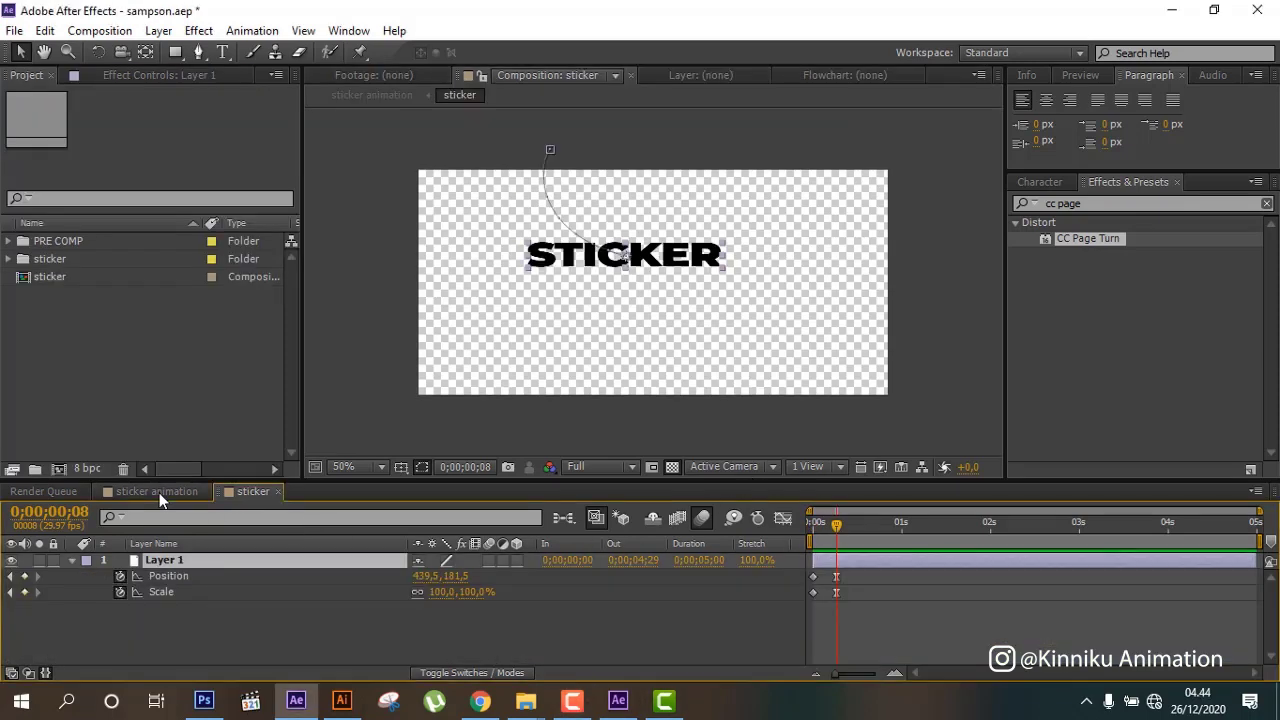
- Open the nested sticker comp, scrub its STICKER pop-in around frame 6, then return to sticker animation
{"action": "left_click", "coordinate": [157, 493]}
{"action": "double_click", "coordinate": [174, 637]}
{"action": "left_click_drag", "start_coordinate": [836, 524], "coordinate": [757, 522]}
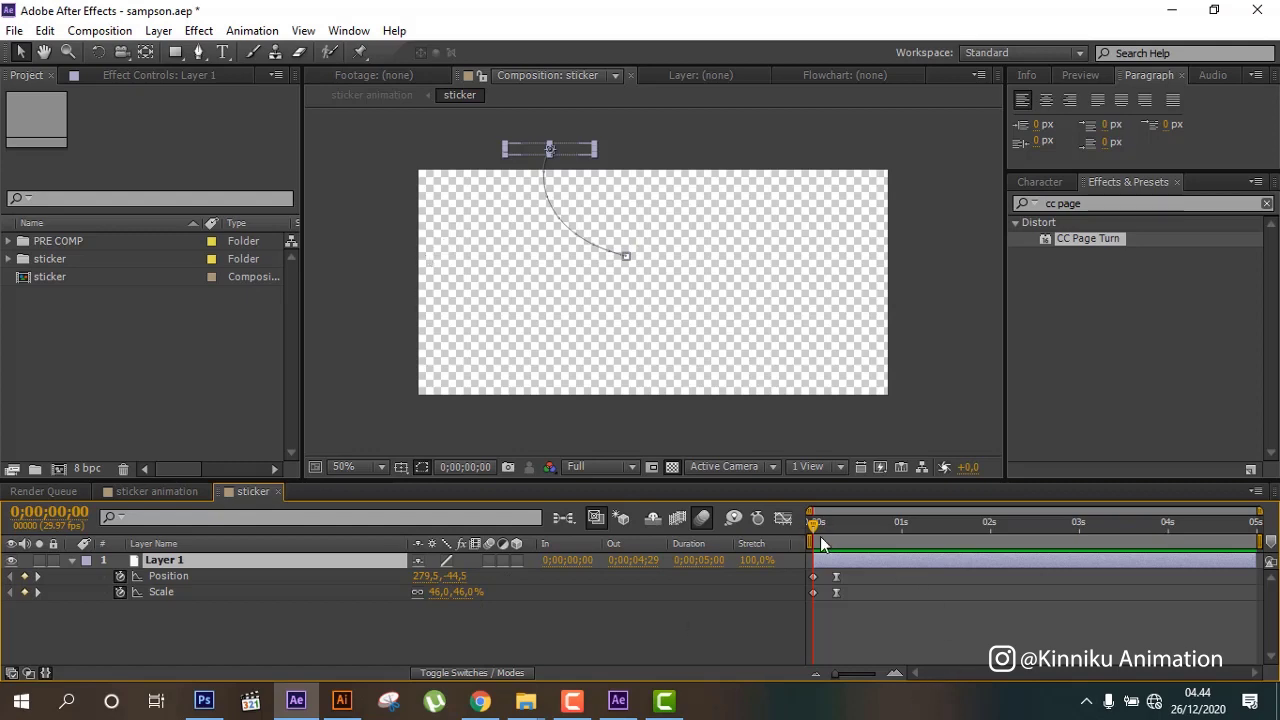
{"action": "left_click_drag", "start_coordinate": [820, 542], "coordinate": [836, 540]}
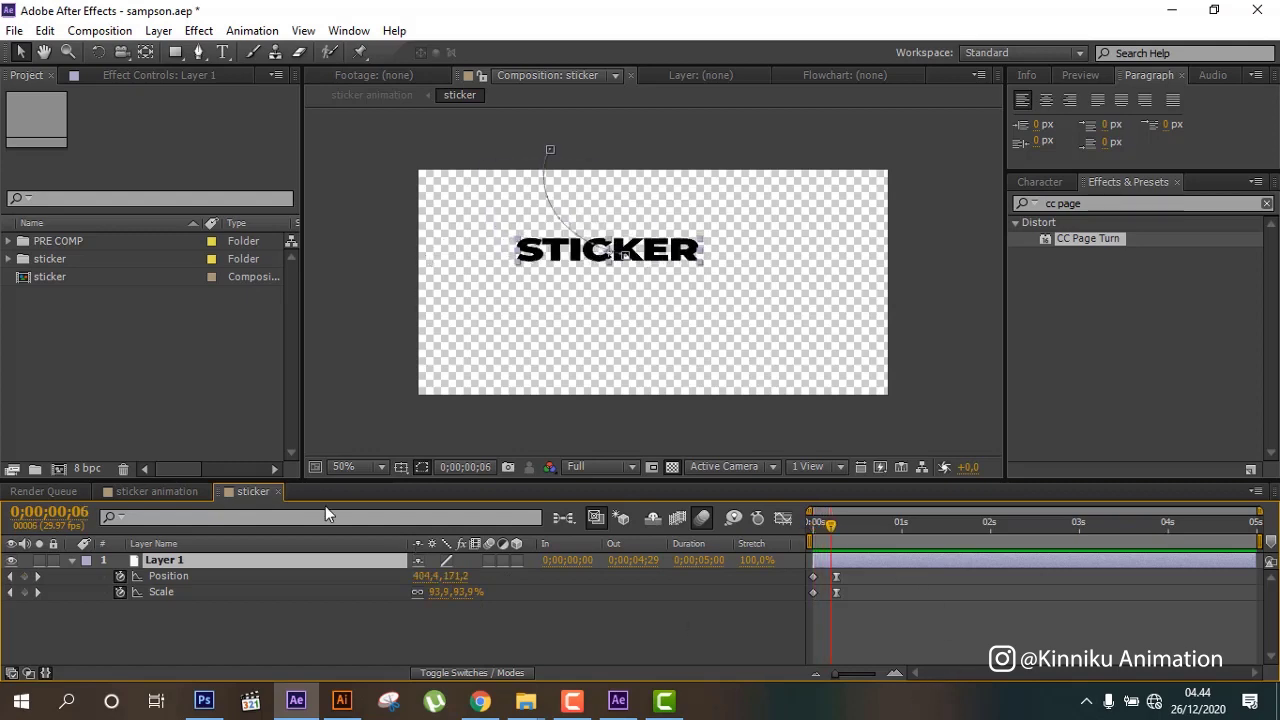
{"action": "left_click", "coordinate": [160, 491]}
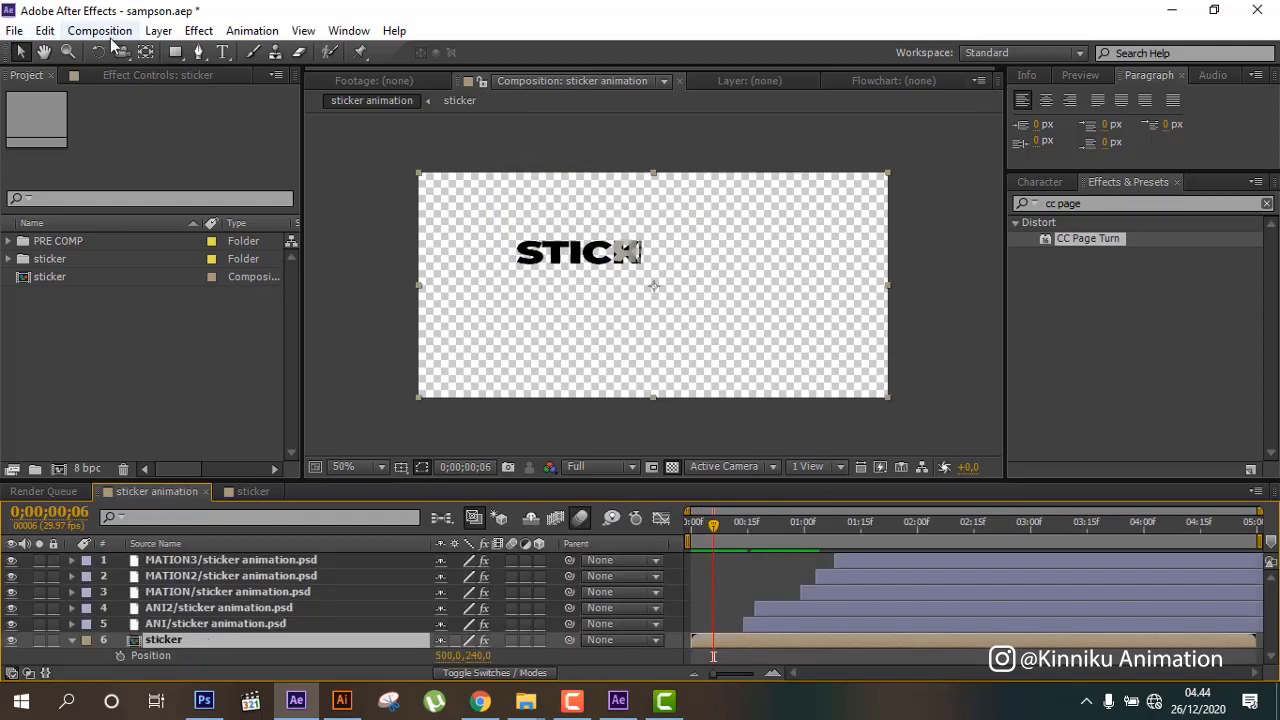
- Show the sticker layer's Fold Position keyframes and step through its peel from 206,240 to 662,240
{"action": "left_click", "coordinate": [135, 73]}
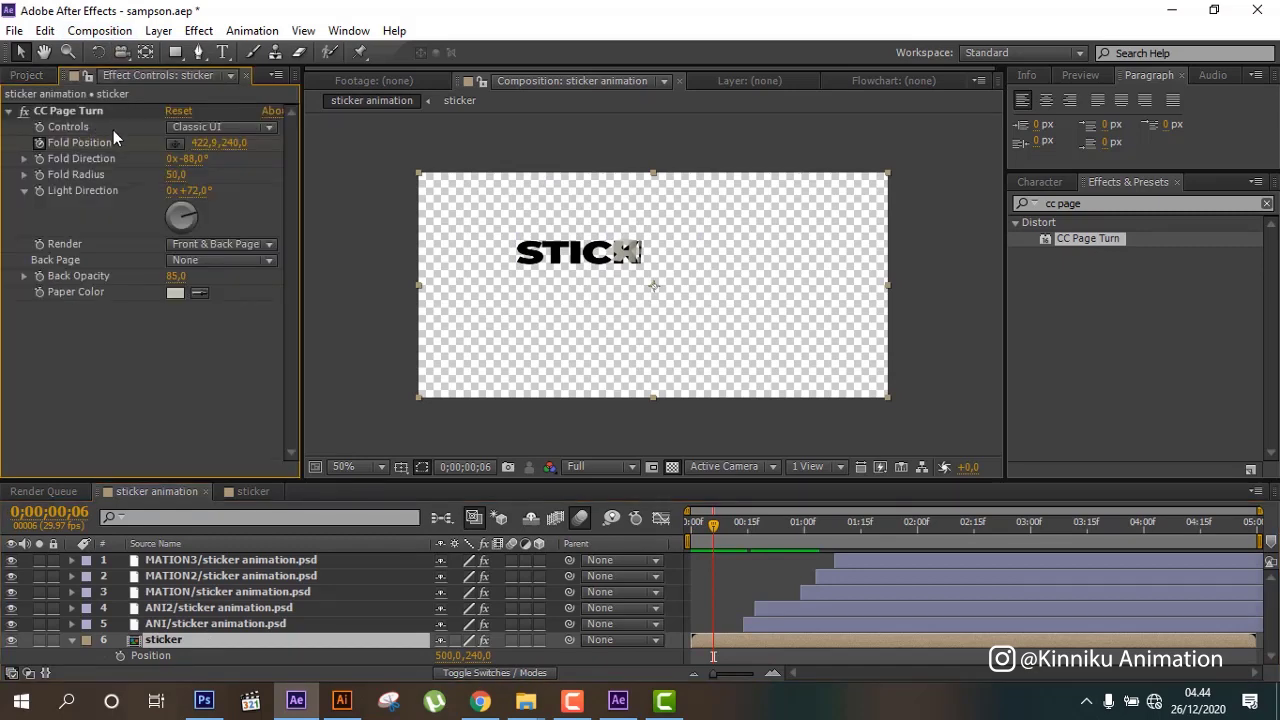
{"action": "key", "text": "u"}
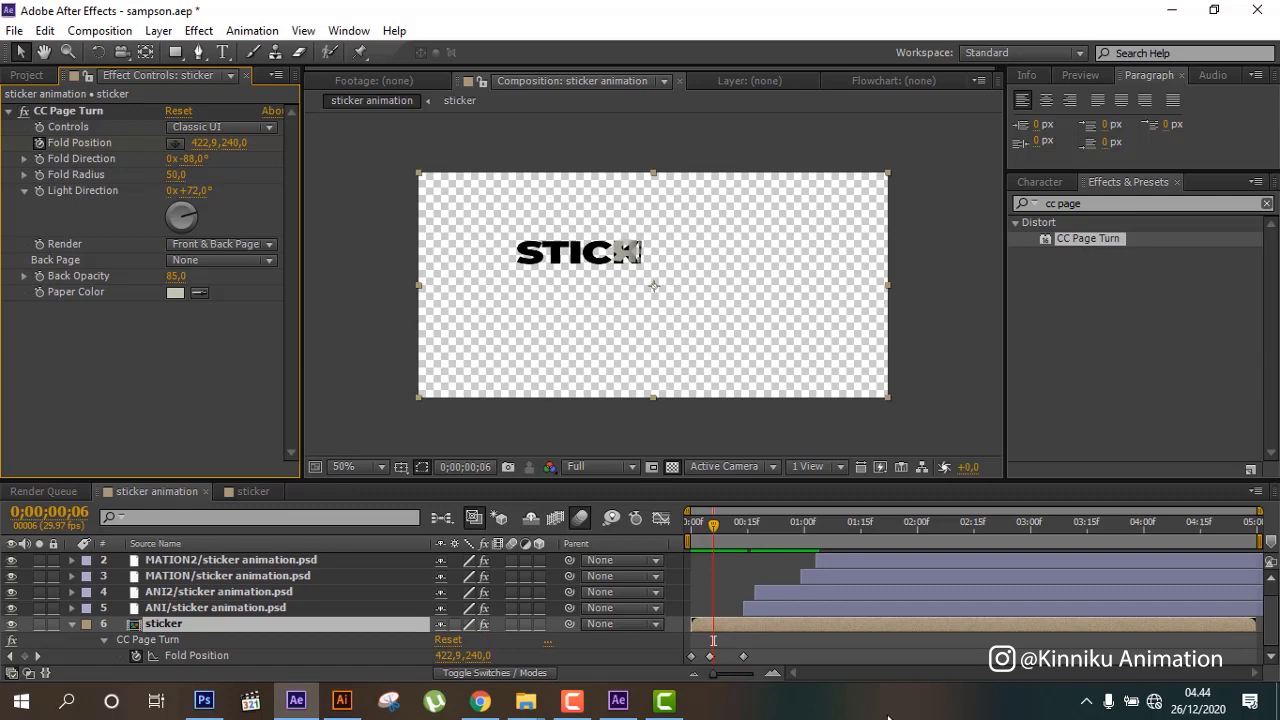
{"action": "left_click_drag", "start_coordinate": [703, 528], "coordinate": [682, 523]}
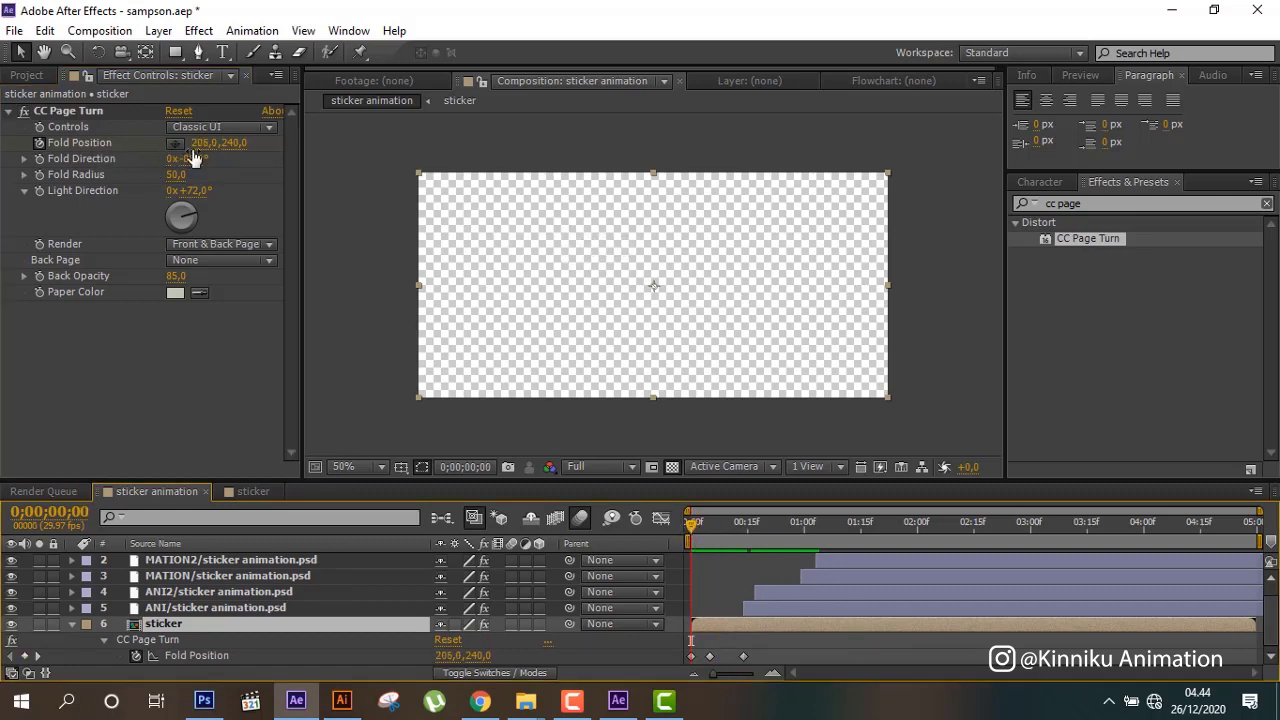
{"action": "key", "text": "k"}
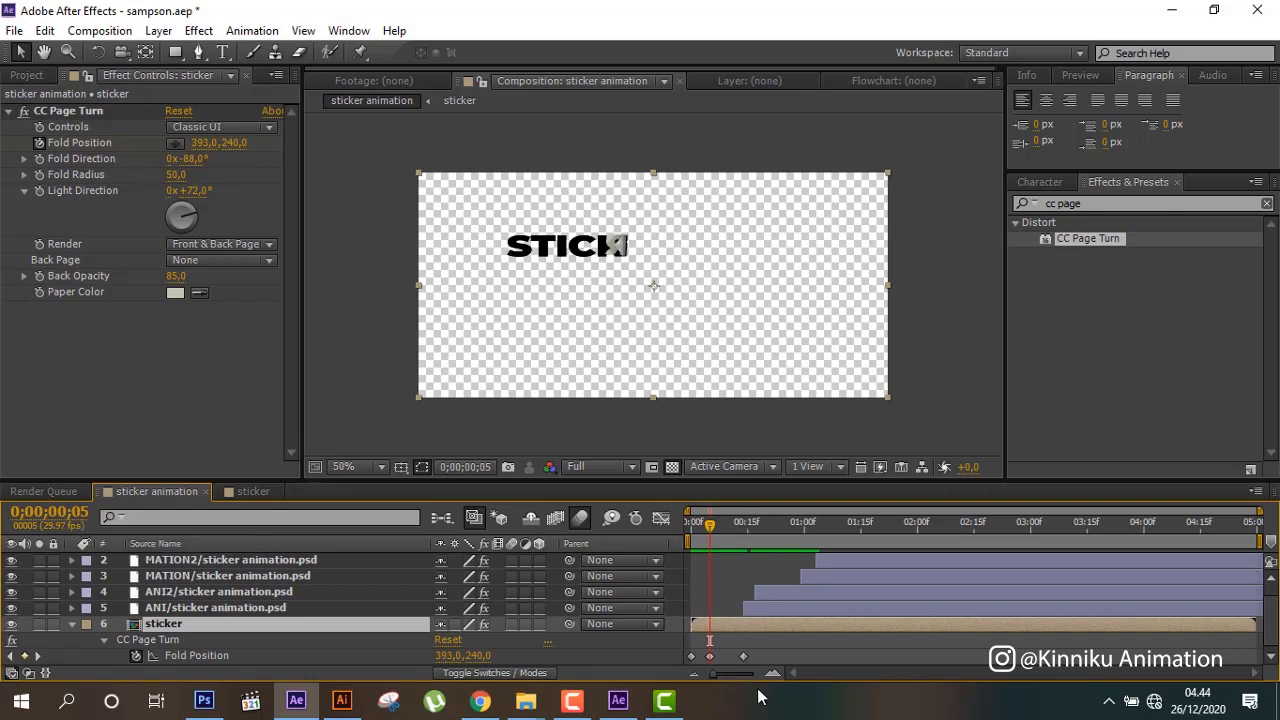
{"action": "key", "text": "k"}
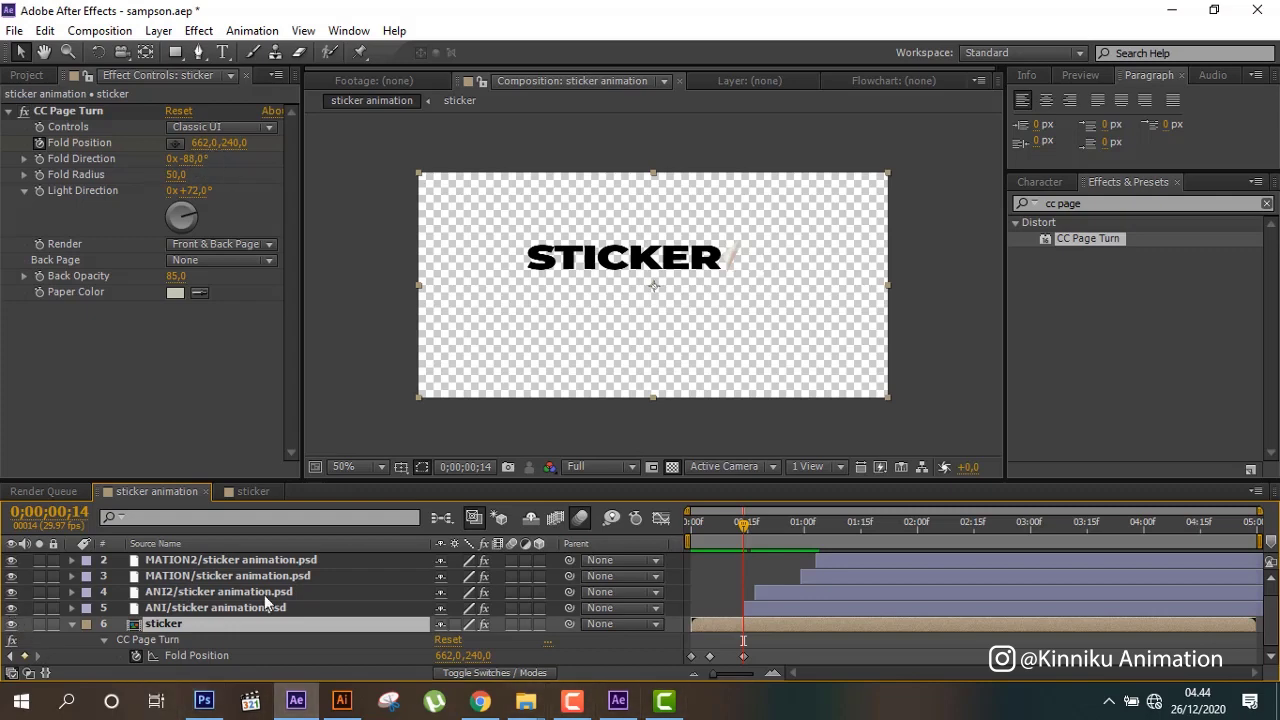
- Check the page-turn settings of ANI, ANI2, MATION and MATION2, jumping to each layer's start time
{"action": "left_click", "coordinate": [760, 607]}
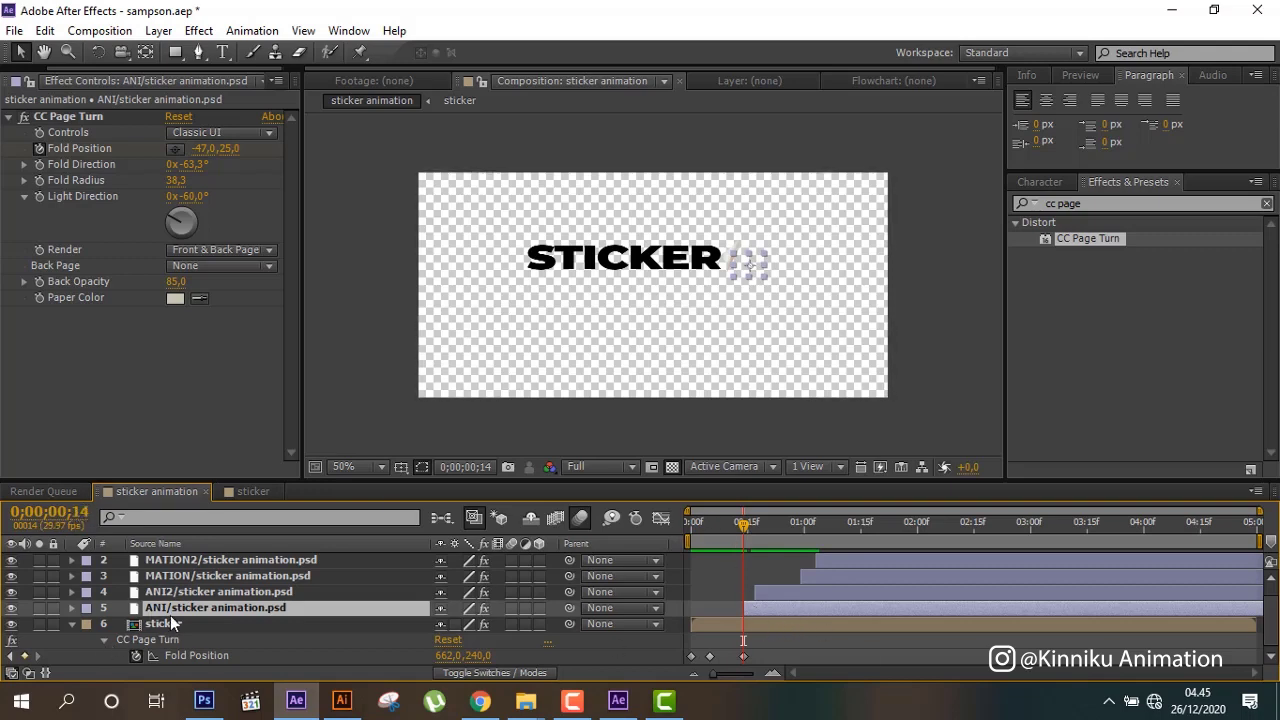
{"action": "left_click", "coordinate": [769, 592]}
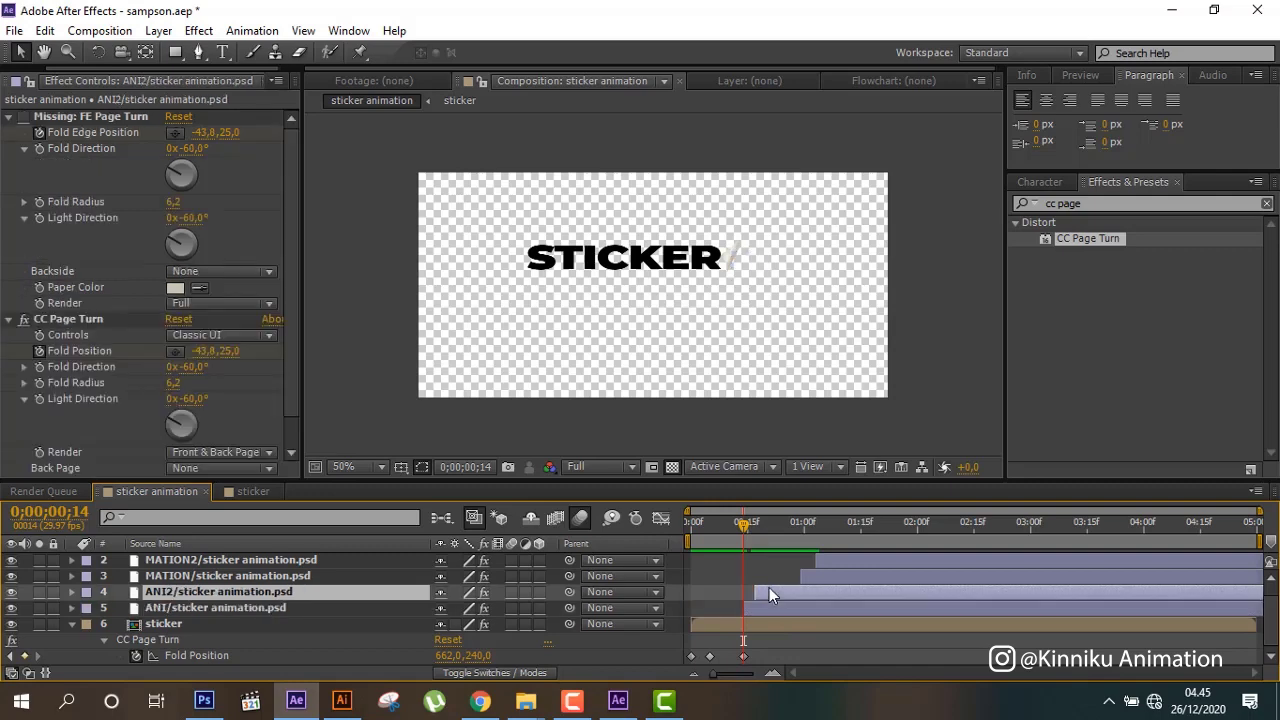
{"action": "key", "text": "space"}
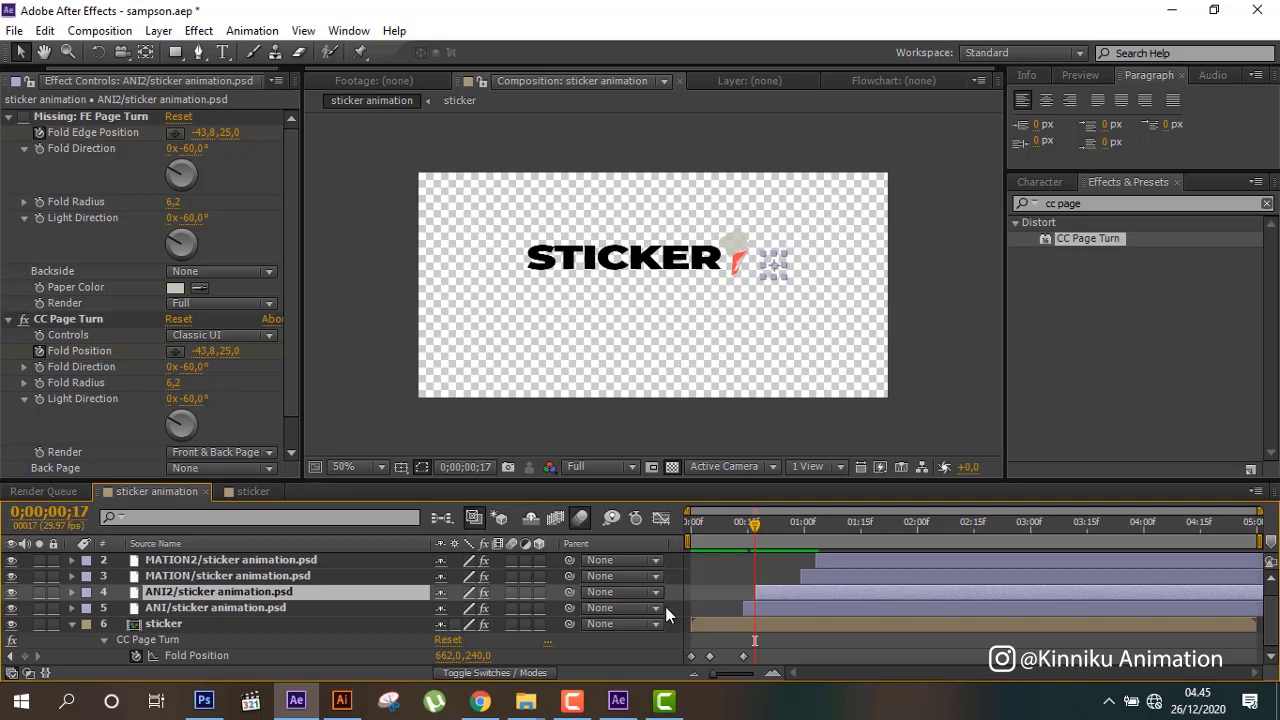
{"action": "left_click", "coordinate": [834, 574]}
{"action": "key", "text": "i"}
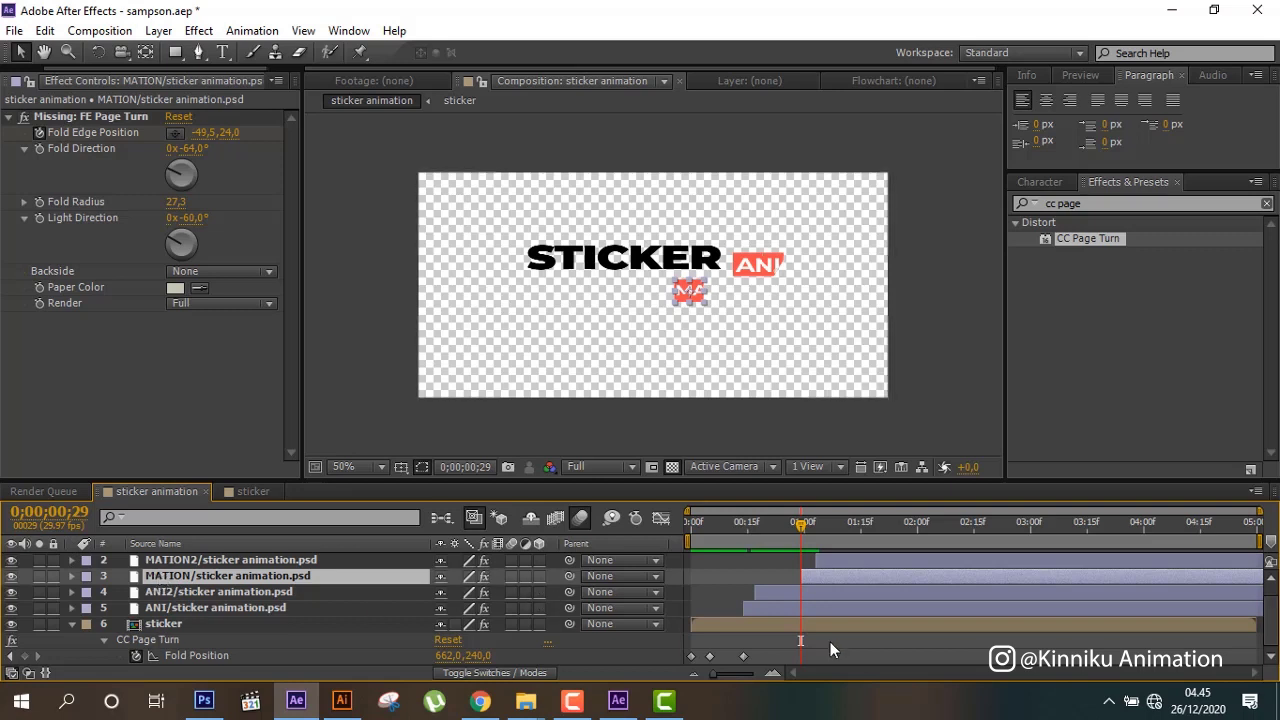
{"action": "left_click", "coordinate": [215, 559]}
{"action": "key", "text": "i"}
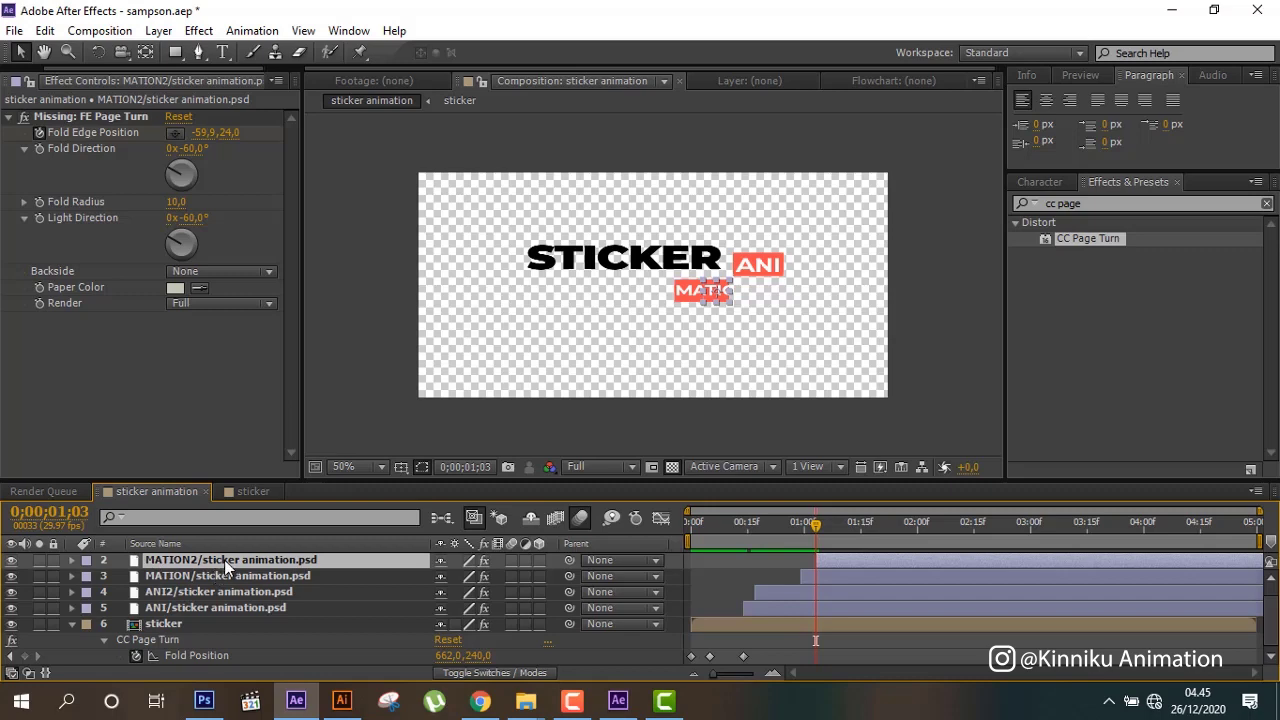
- Show the ANI layer's two Fold Position keyframes and scrub its peel from frame 15 to about one second
{"action": "mouse_move", "coordinate": [756, 548]}
{"action": "left_mouse_down"}
{"action": "mouse_move", "coordinate": [739, 541]}
{"action": "mouse_move", "coordinate": [754, 545]}
{"action": "left_mouse_up"}
{"action": "left_click", "coordinate": [757, 613]}
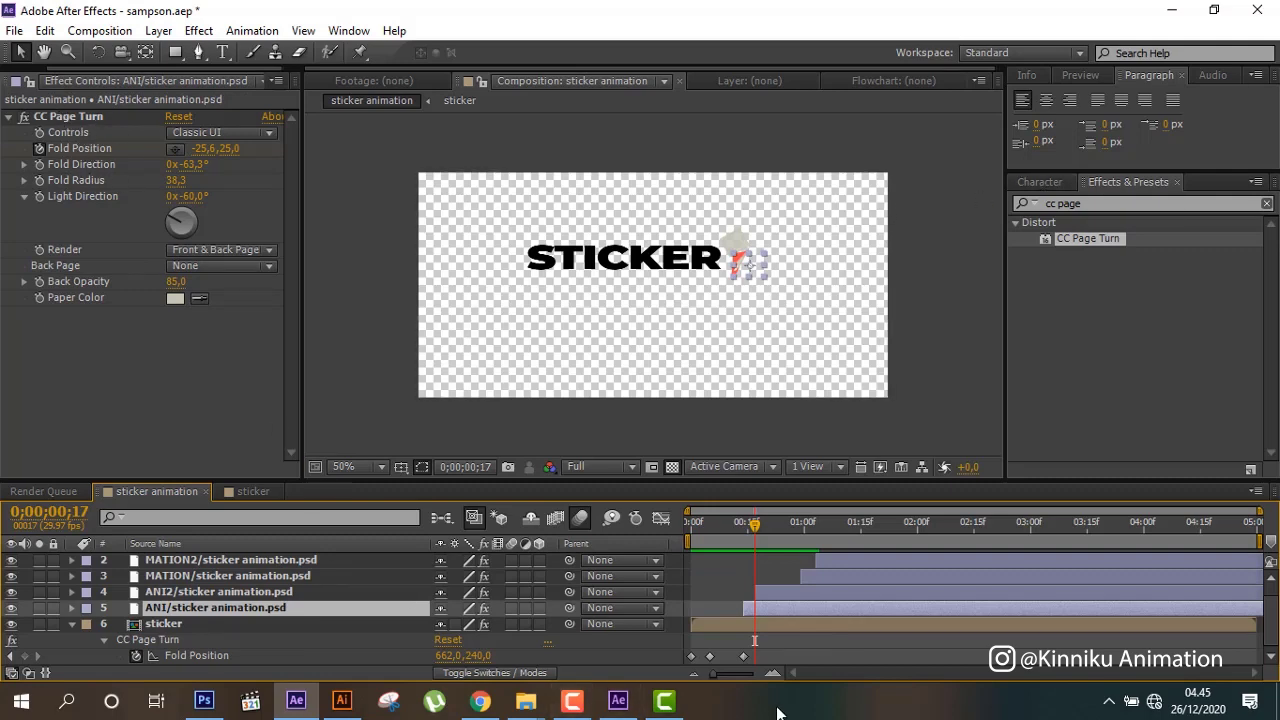
{"action": "key", "text": "u"}
{"action": "left_click_drag", "start_coordinate": [741, 529], "coordinate": [746, 537]}
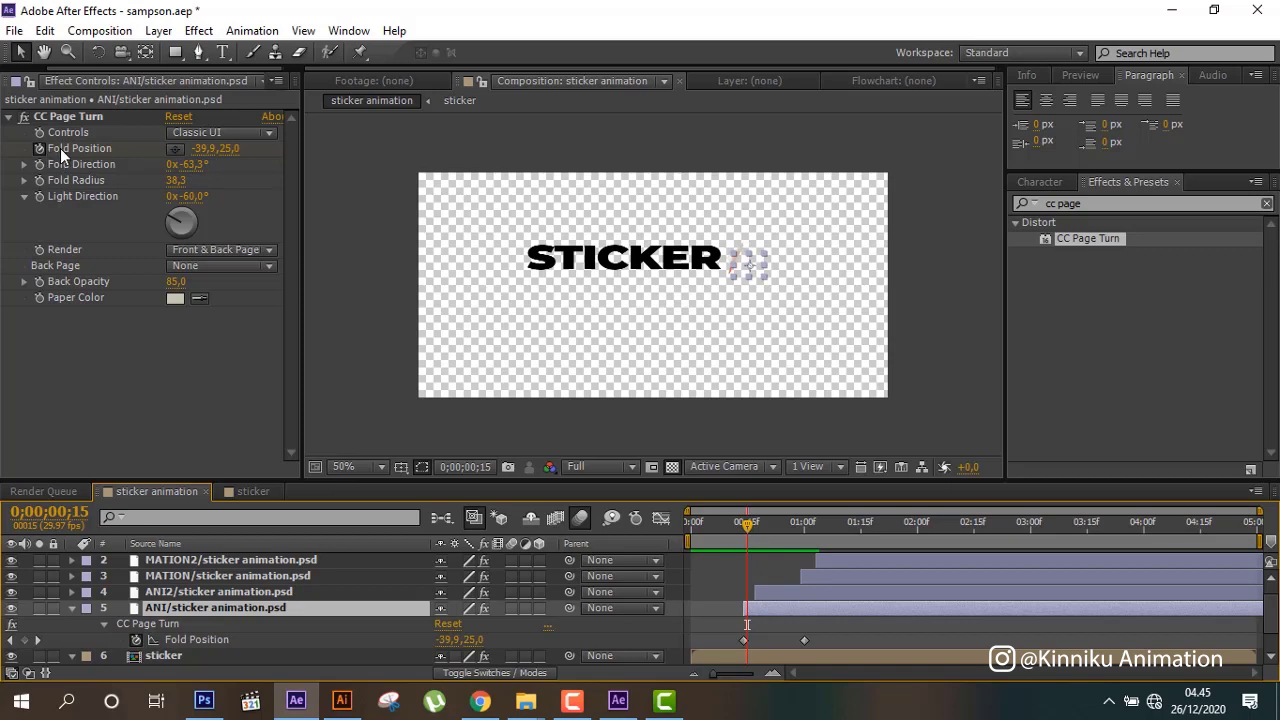
{"action": "key", "text": "k"}
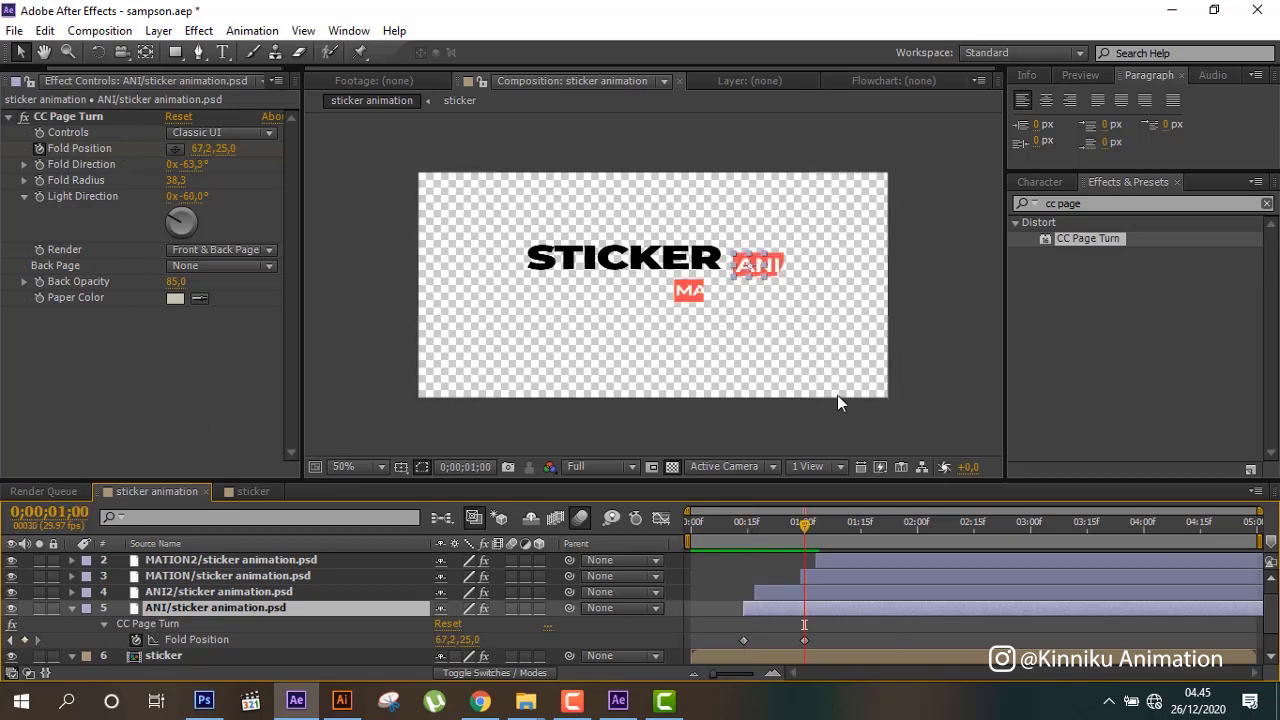
{"action": "left_click_drag", "start_coordinate": [807, 525], "coordinate": [599, 492]}
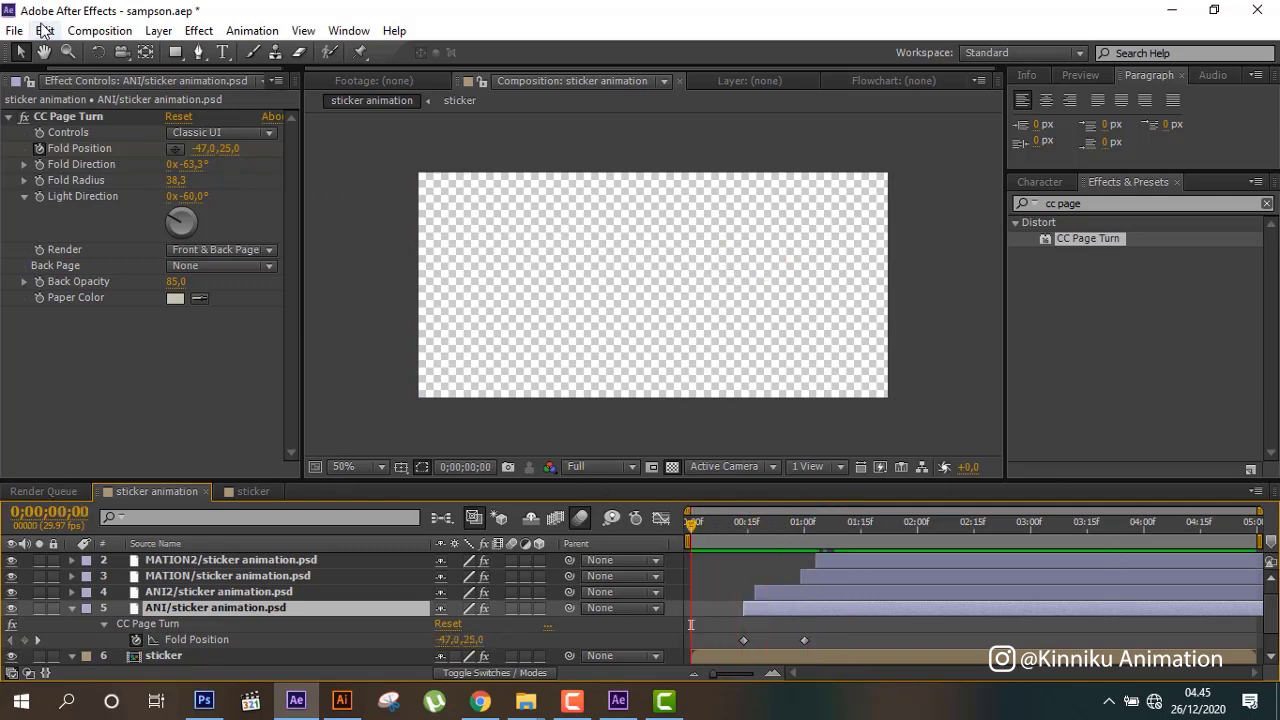
- Play a RAM preview of the title animation from the Composition menu
{"action": "left_click", "coordinate": [100, 30]}
{"action": "mouse_move", "coordinate": [275, 260]}
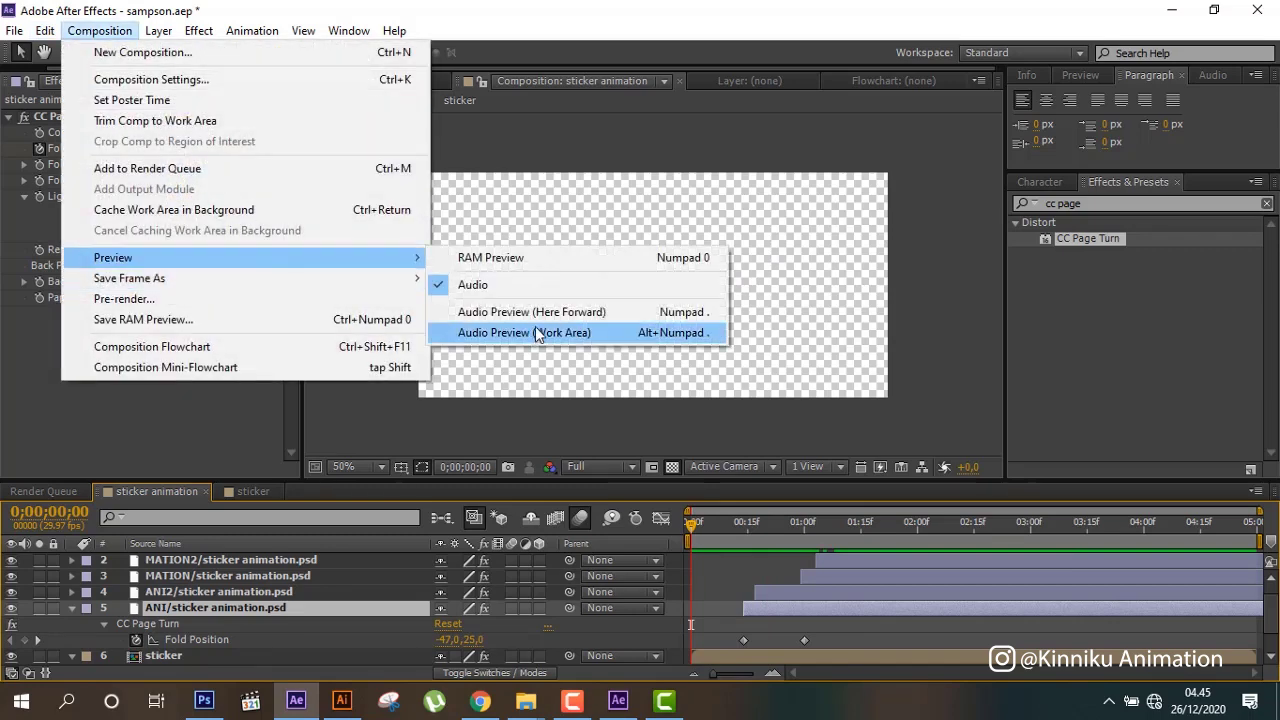
{"action": "left_click", "coordinate": [525, 257]}
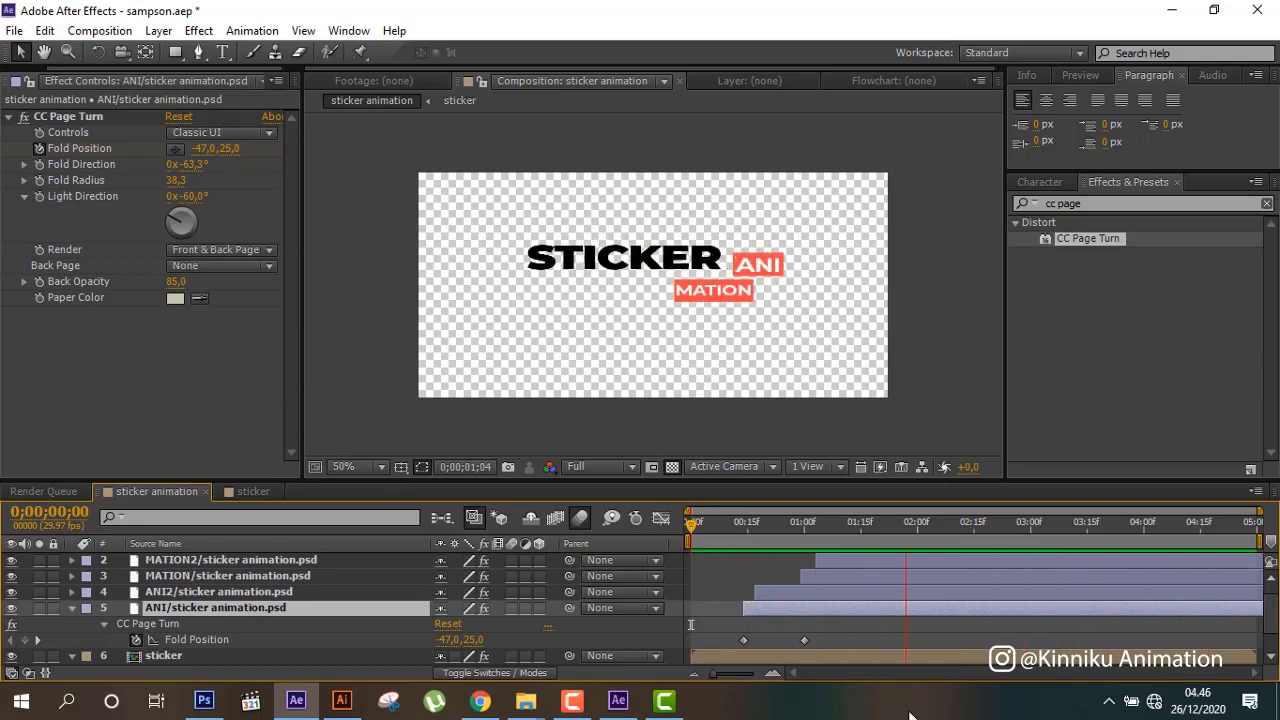
- Stop the preview, scrub through the MATION peel frames, and replay the animation from near the start
{"action": "left_click", "coordinate": [845, 557]}
{"action": "mouse_move", "coordinate": [829, 546]}
{"action": "left_mouse_down"}
{"action": "mouse_move", "coordinate": [800, 540]}
{"action": "mouse_move", "coordinate": [833, 537]}
{"action": "left_mouse_up"}
{"action": "key", "text": "KP_0"}
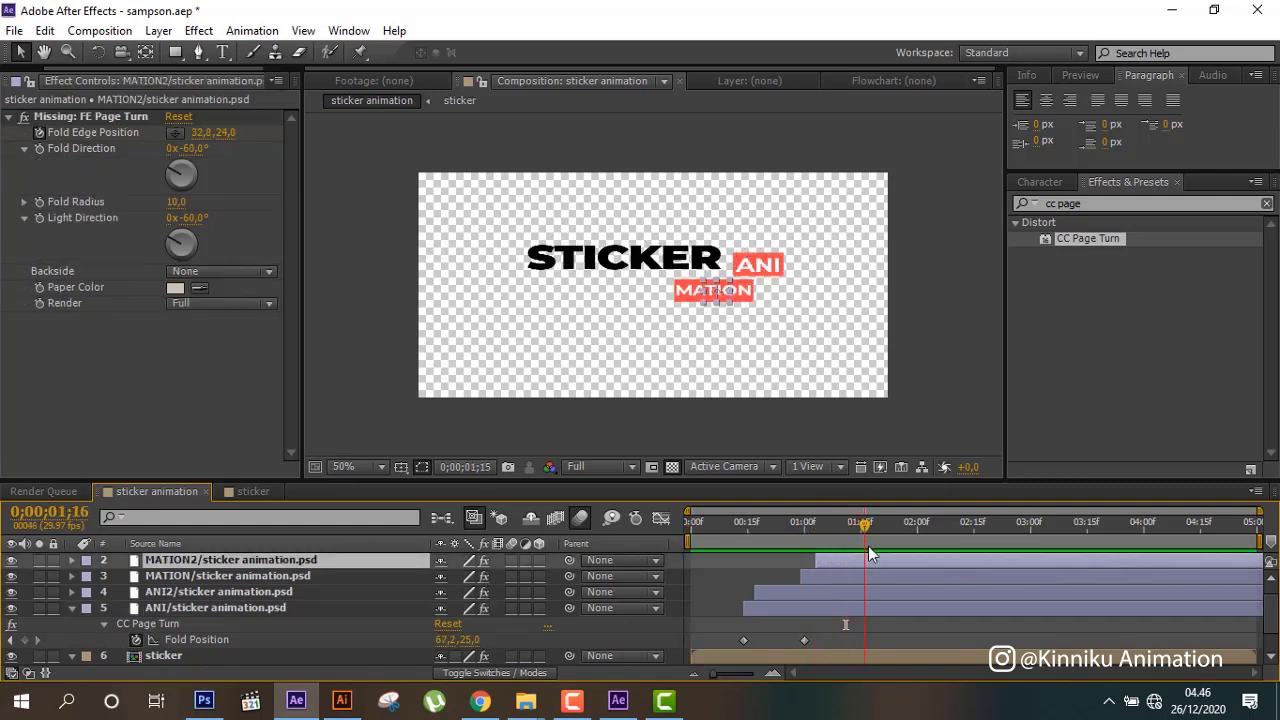
{"action": "mouse_move", "coordinate": [733, 516]}
{"action": "left_mouse_down"}
{"action": "mouse_move", "coordinate": [700, 518]}
{"action": "mouse_move", "coordinate": [723, 521]}
{"action": "left_mouse_up"}
{"action": "key", "text": "KP_0"}
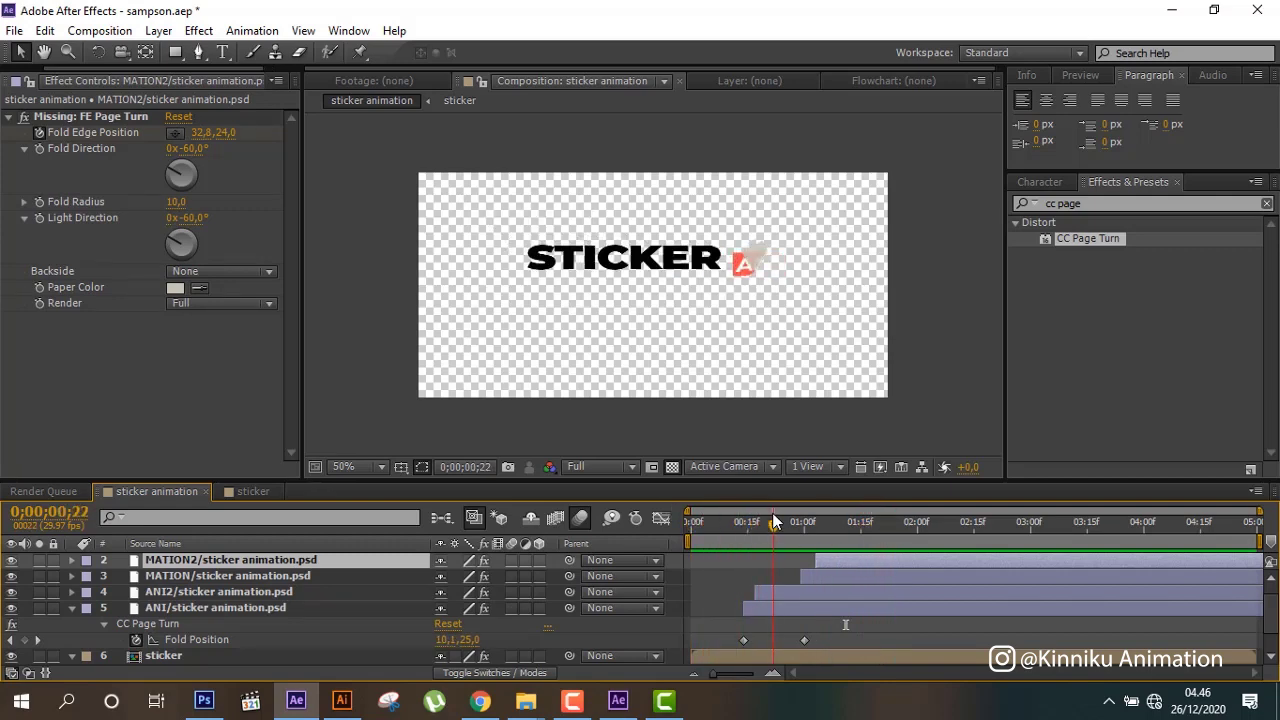